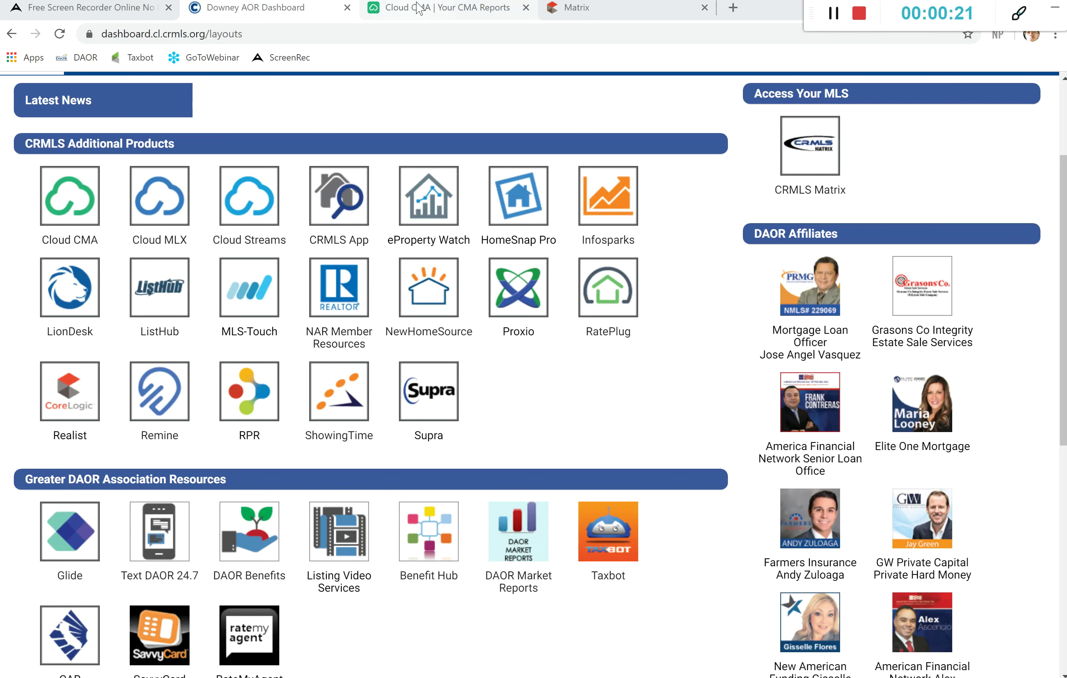
Step: Check the Cloud CMA reports dashboard, then return to the Matrix listing results
click(418, 7)
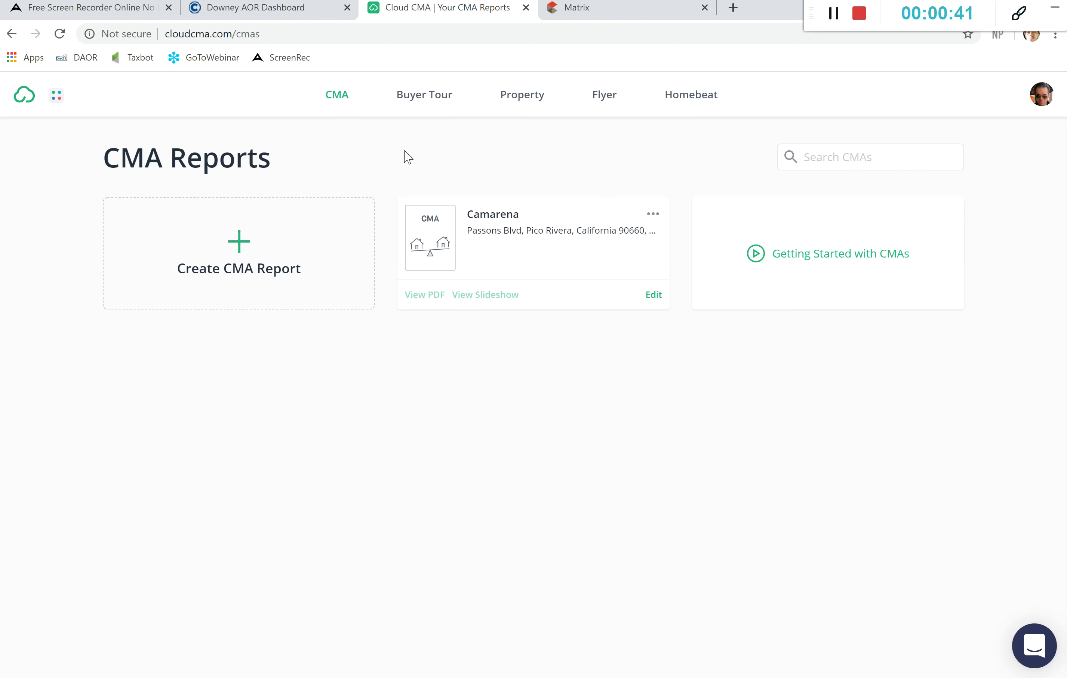
click(590, 20)
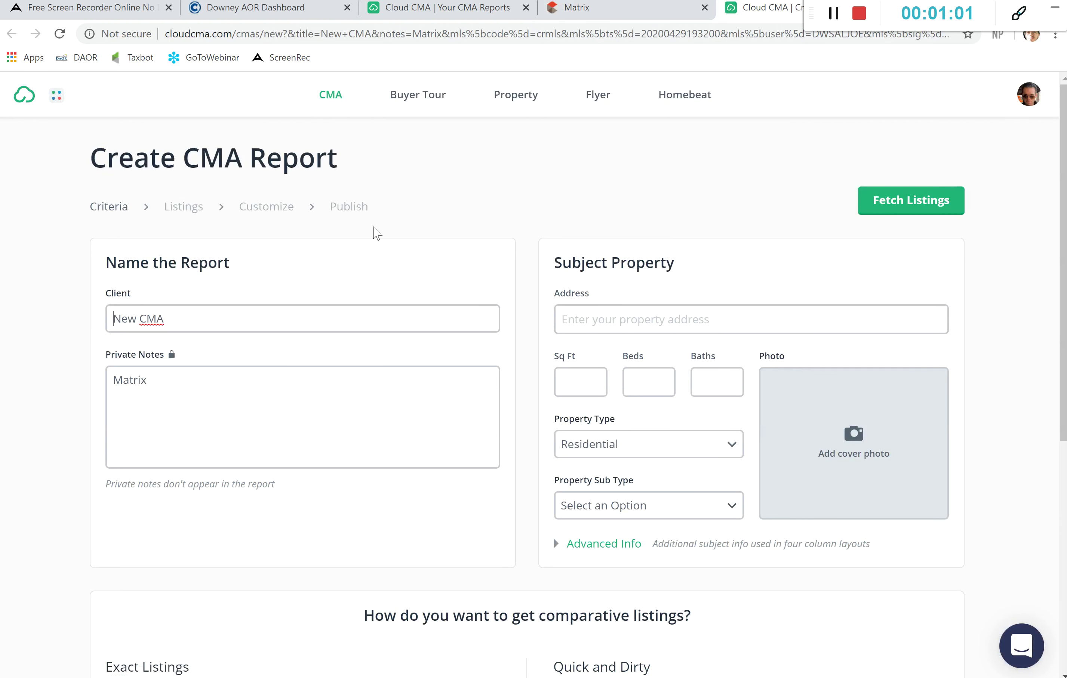
Step: Scroll through the new Create CMA Report form prefilled with Matrix and MLS 200019119
scroll(426, 307, down, 7)
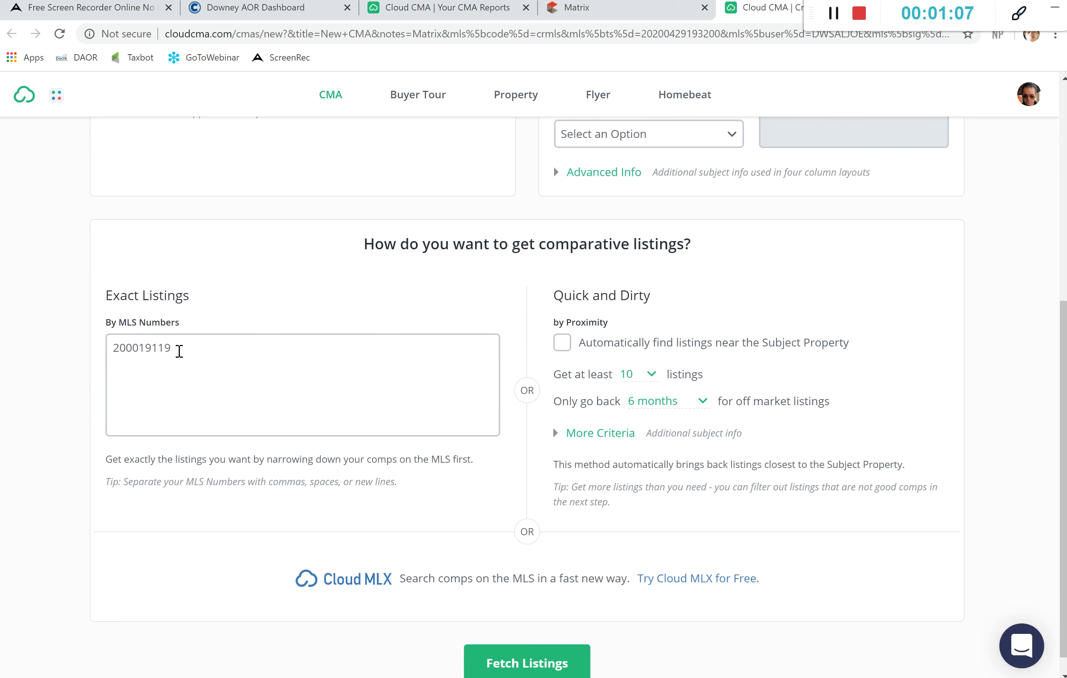
scroll(366, 322, up, 6)
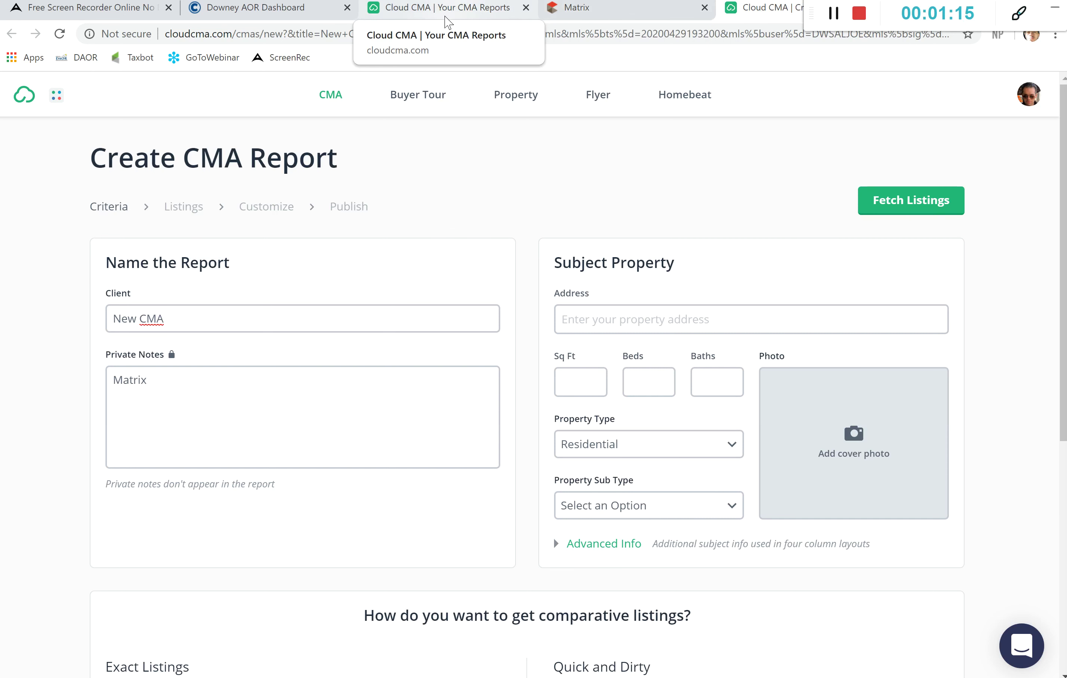
Step: Start a brand-new CMA report from Your CMA Reports and enter the client's name
click(448, 18)
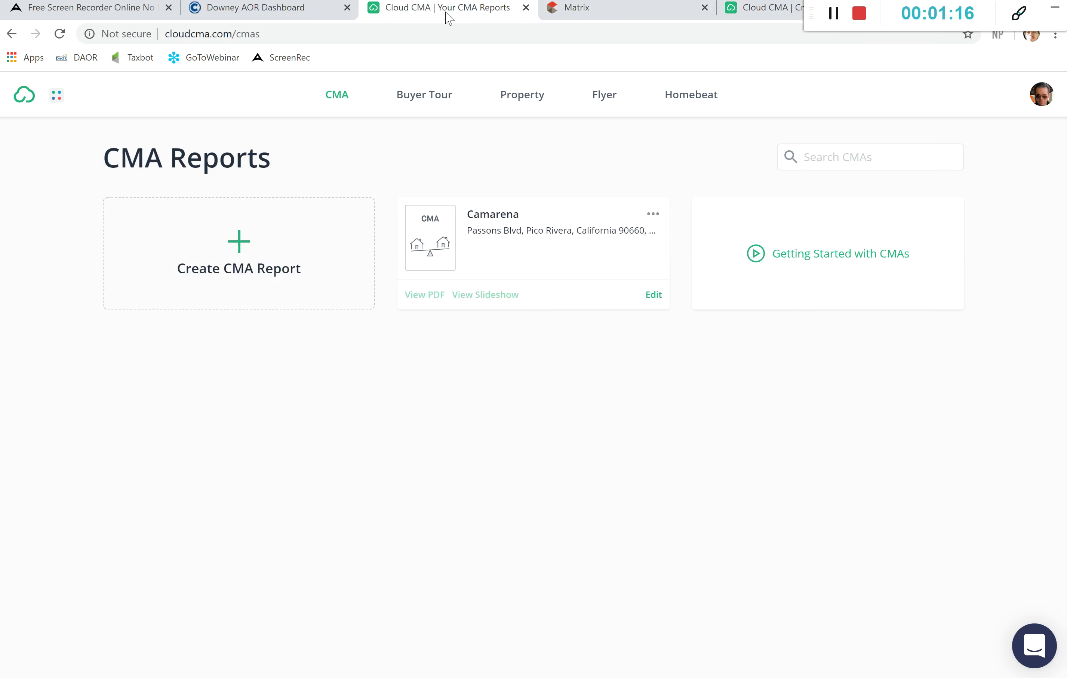
click(299, 240)
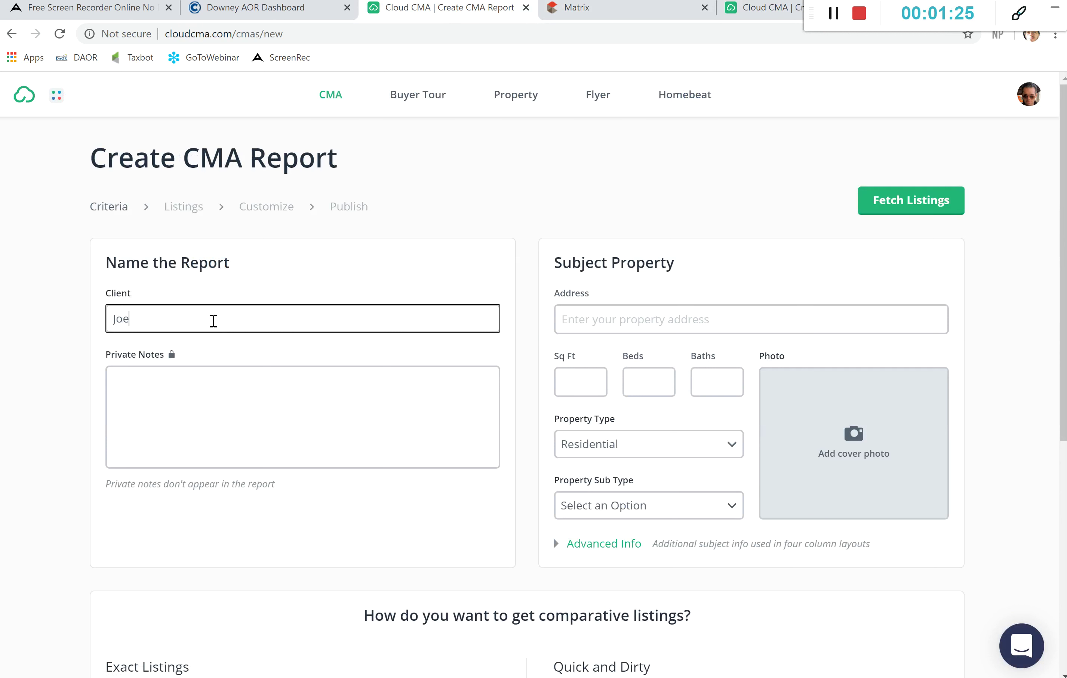
text(Client)
click(200, 392)
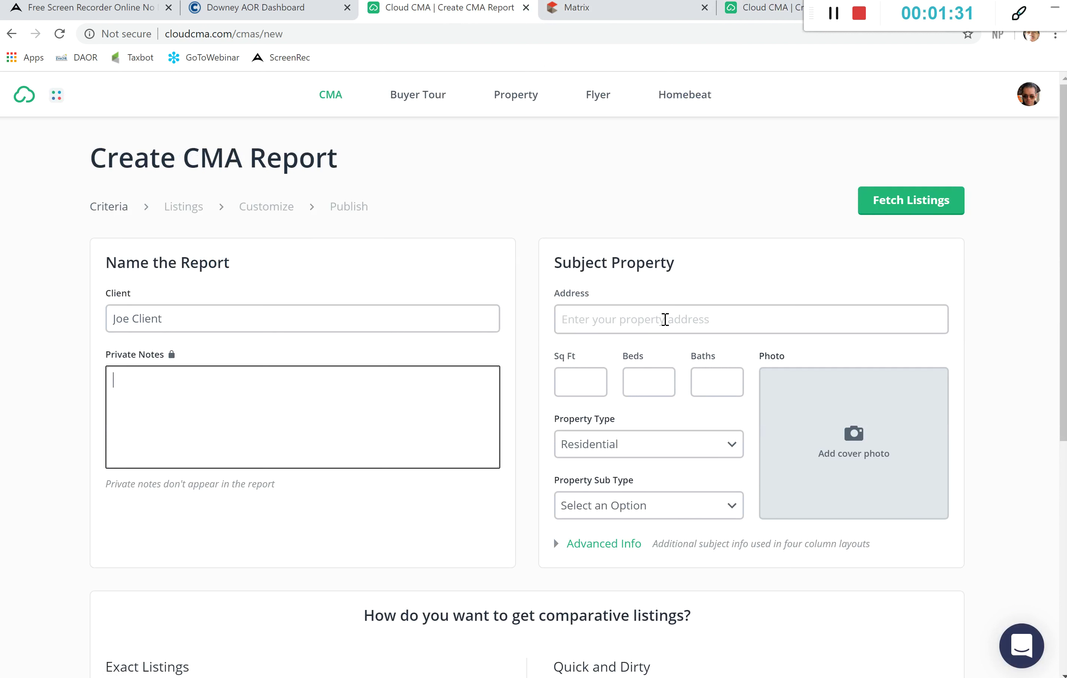
Step: Enter the subject property's street address and choose the Hacienda Heights suggestion
click(665, 319)
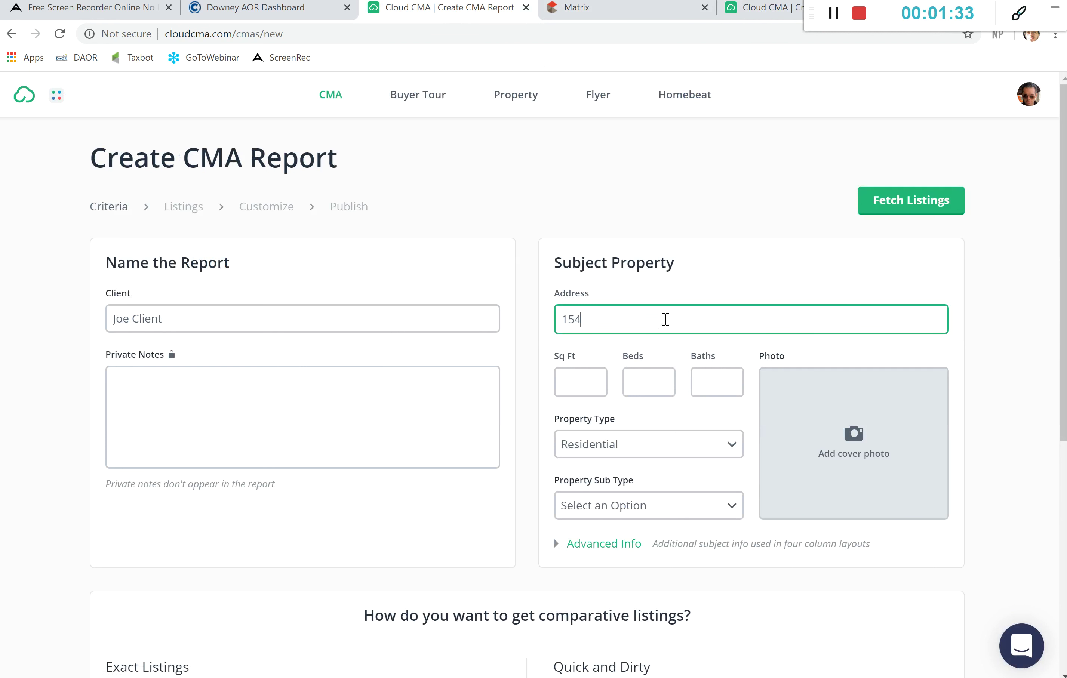
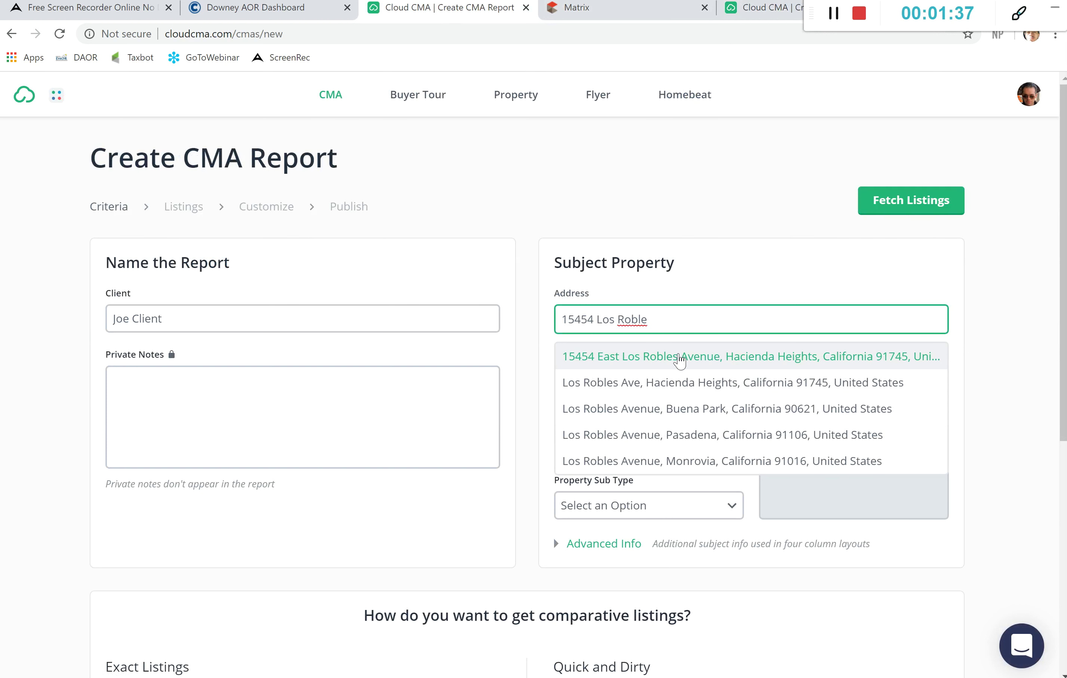
click(679, 357)
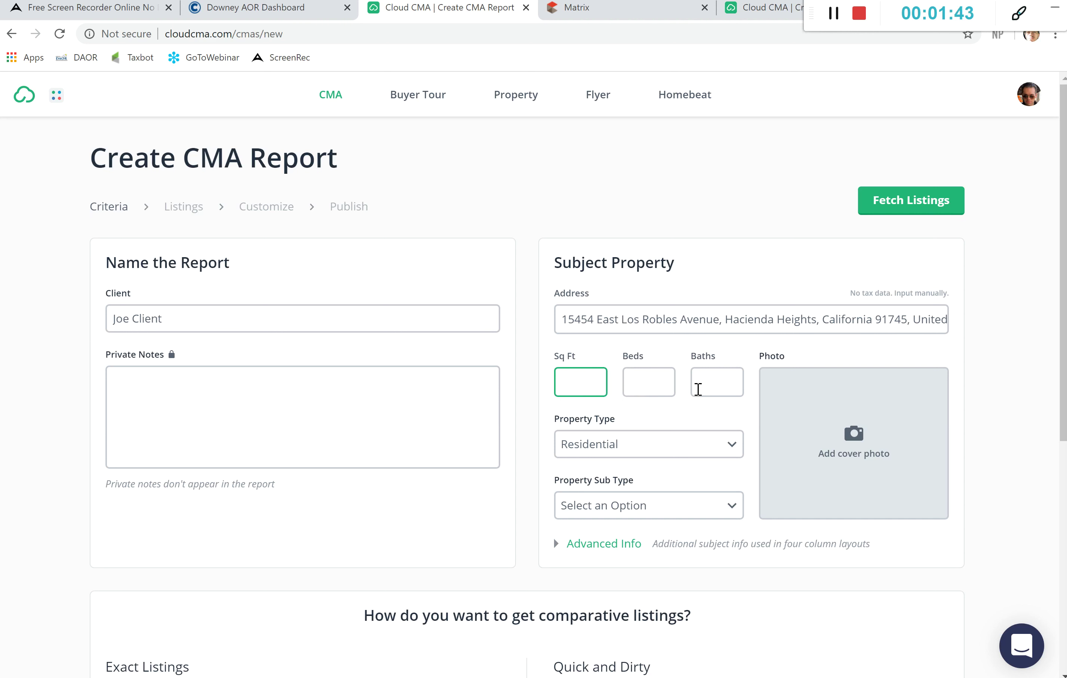
Step: Turn on automatic search for listings near the subject property and expand More Criteria
scroll(698, 444, down, 4)
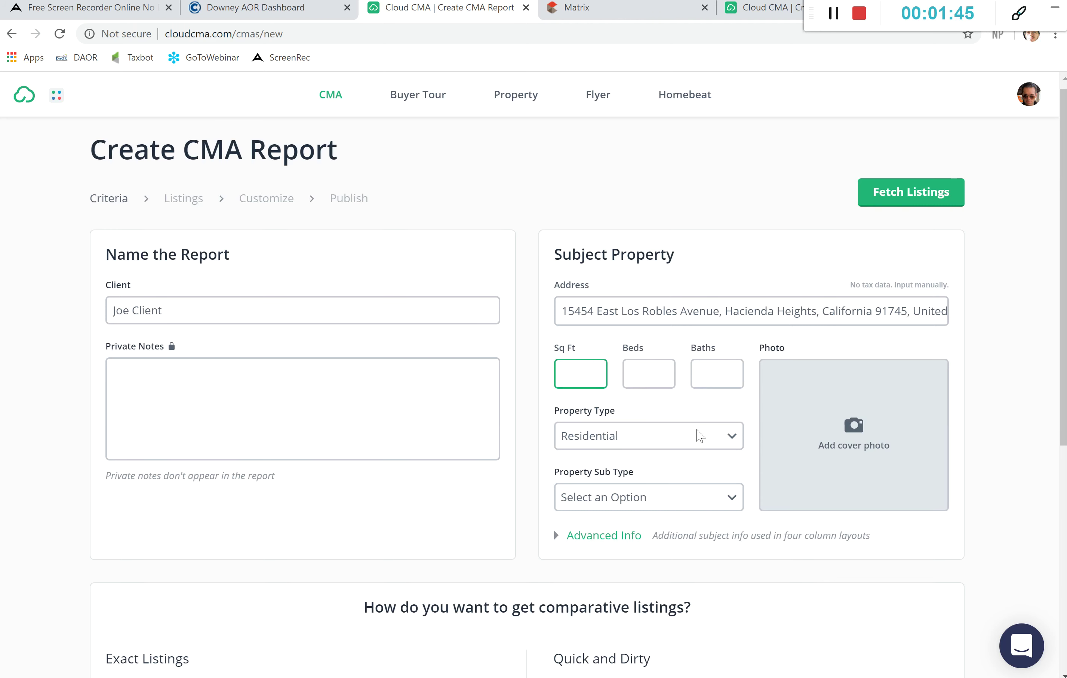
scroll(701, 436, down, 1)
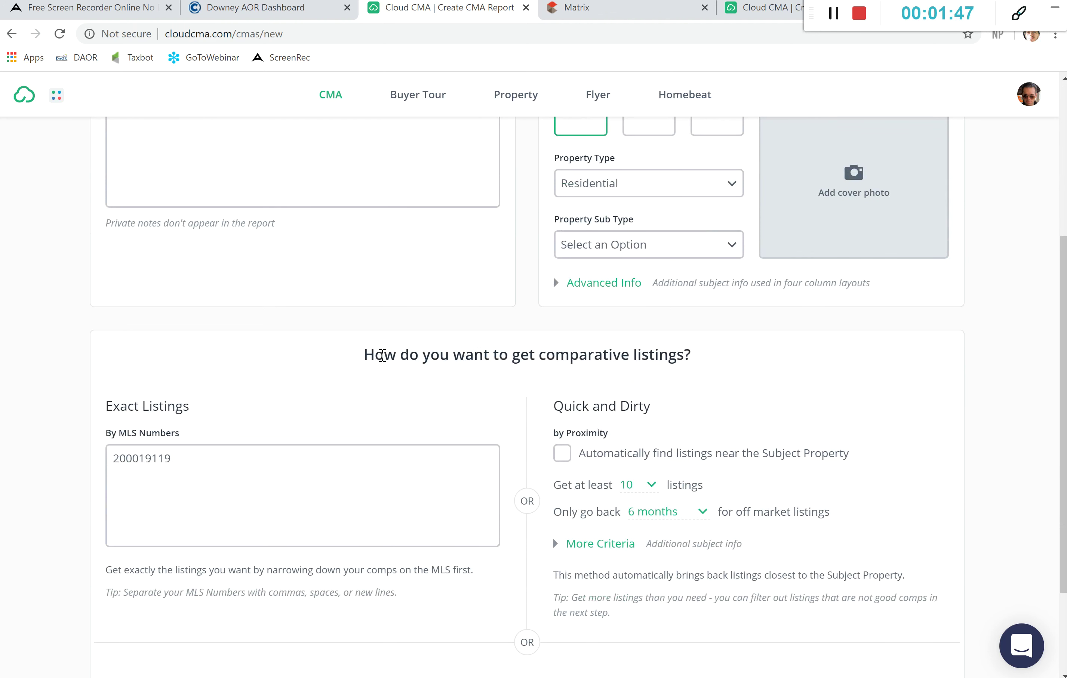
scroll(702, 372, down, 3)
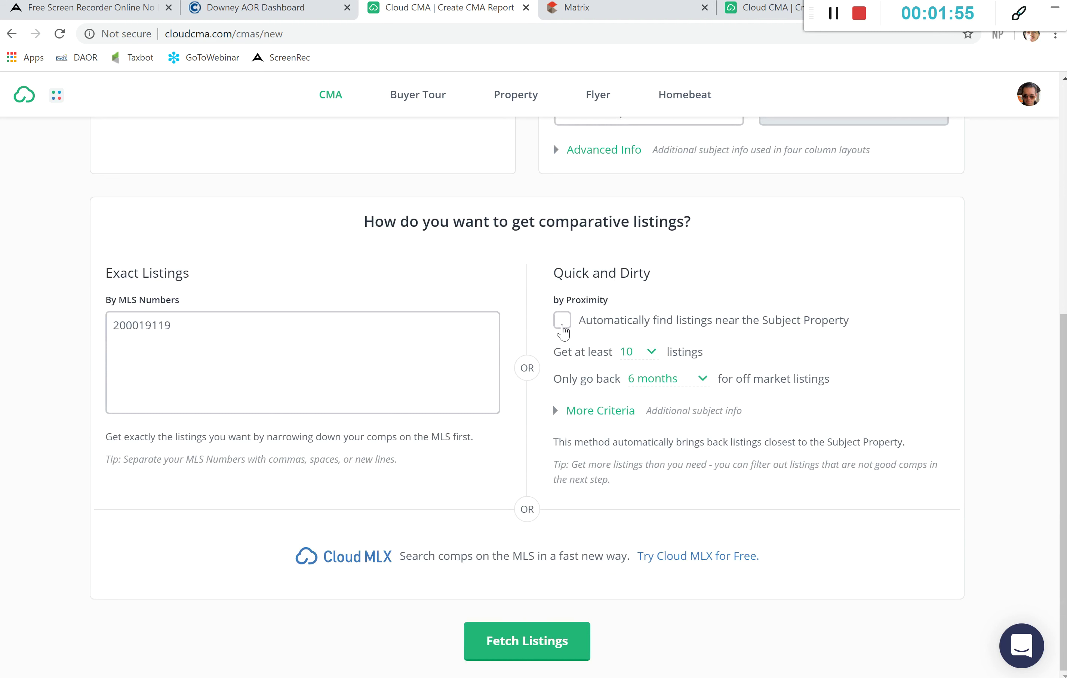
click(563, 331)
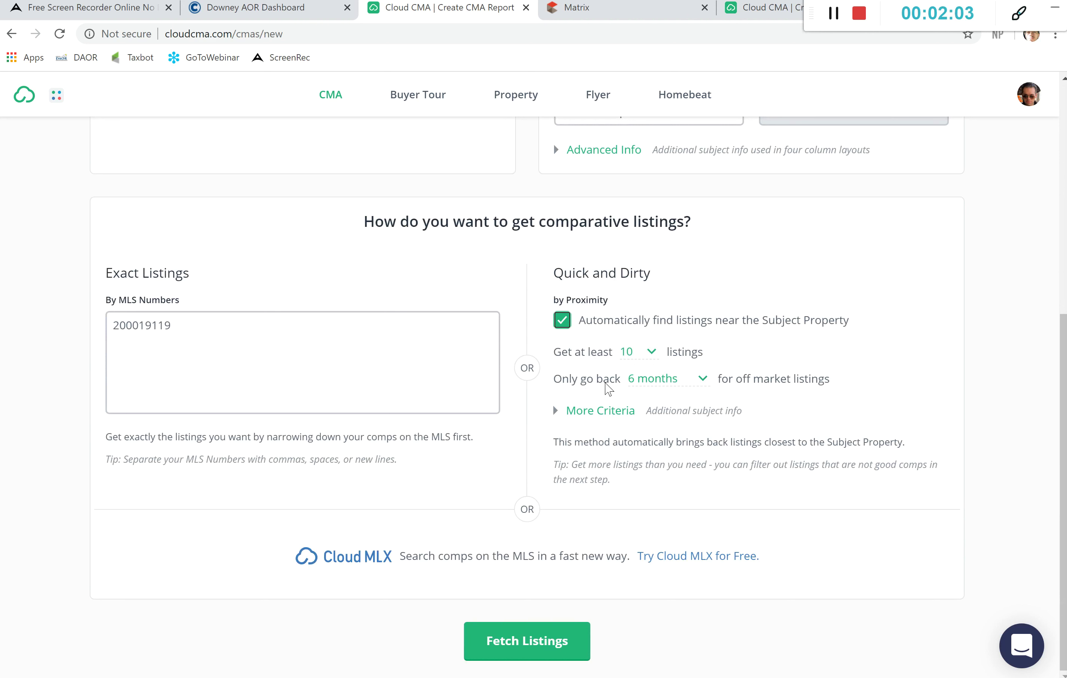
click(598, 415)
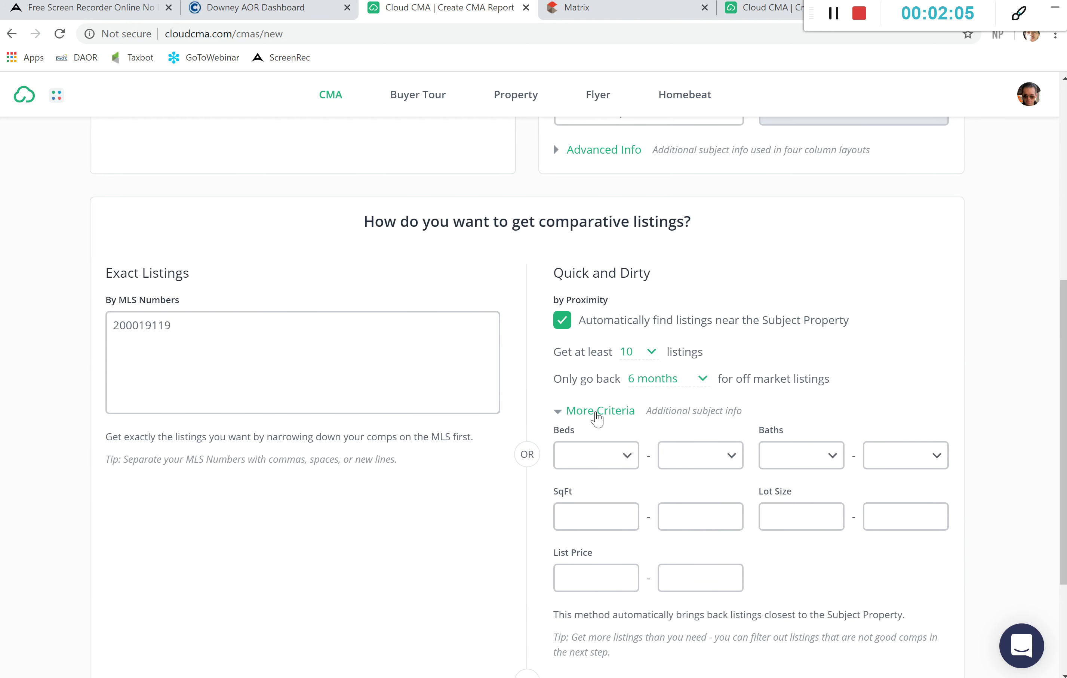
scroll(597, 419, down, 3)
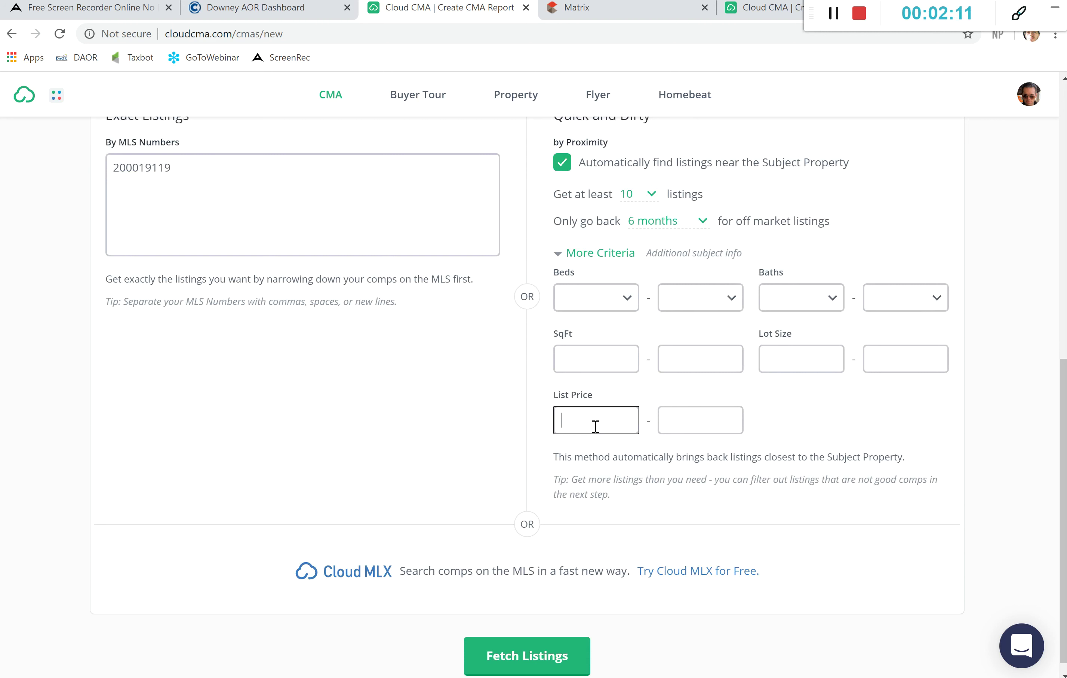
Step: Set the list price range to 100000–3000000 and fetch the comparable listings
click(595, 427)
text(100000)
click(666, 424)
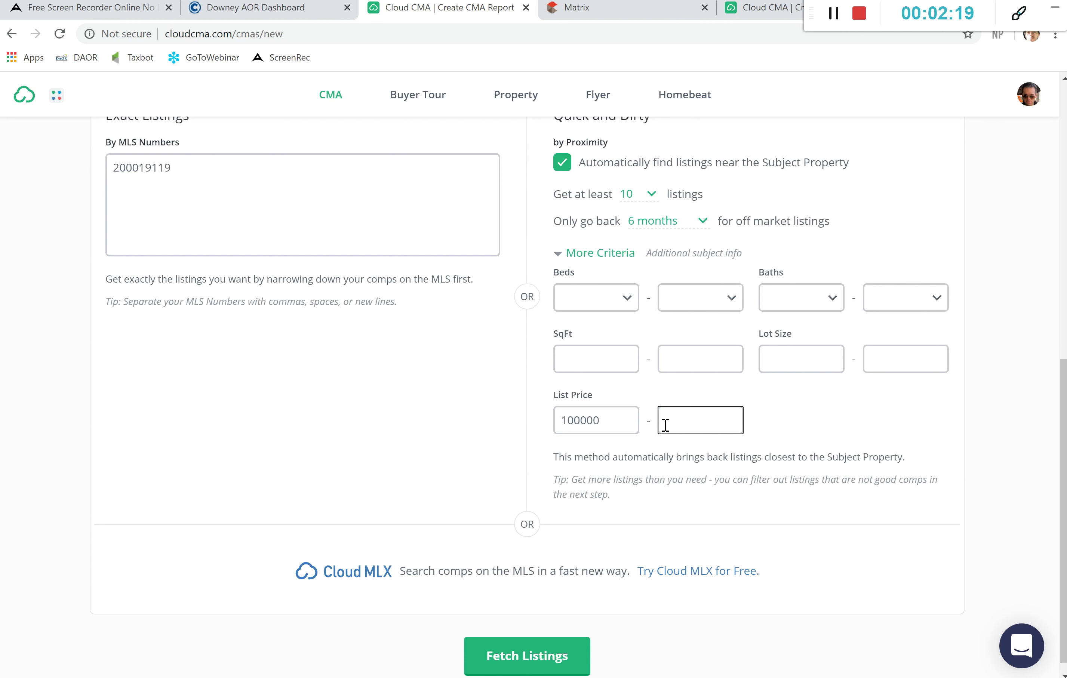
text(3000000)
scroll(518, 412, up, 5)
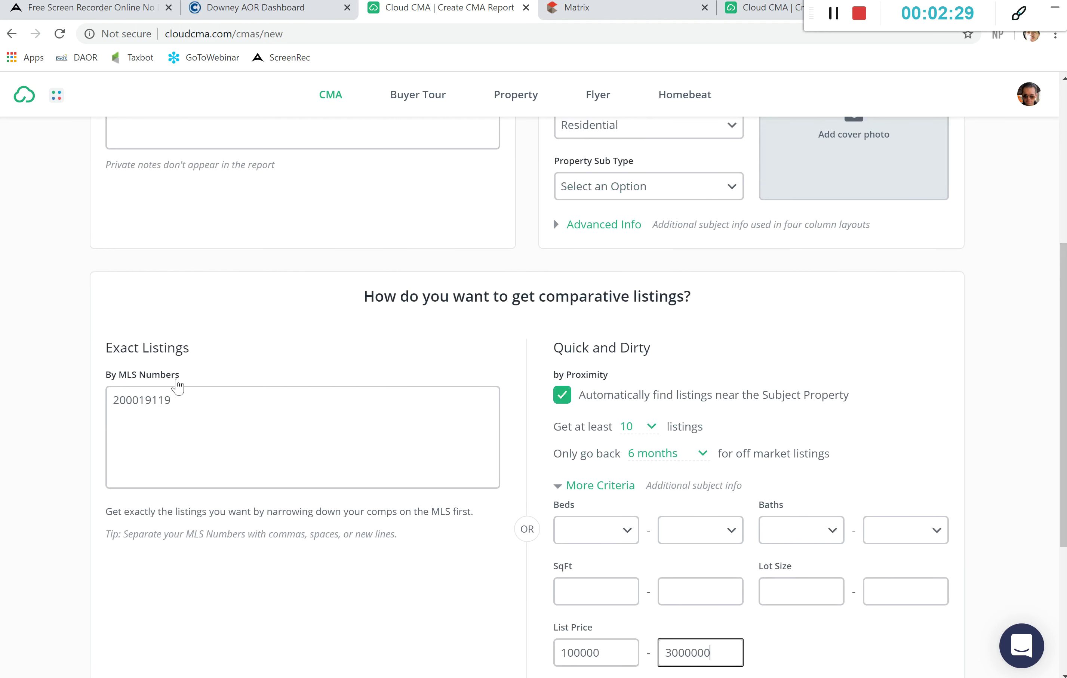
scroll(231, 390, up, 3)
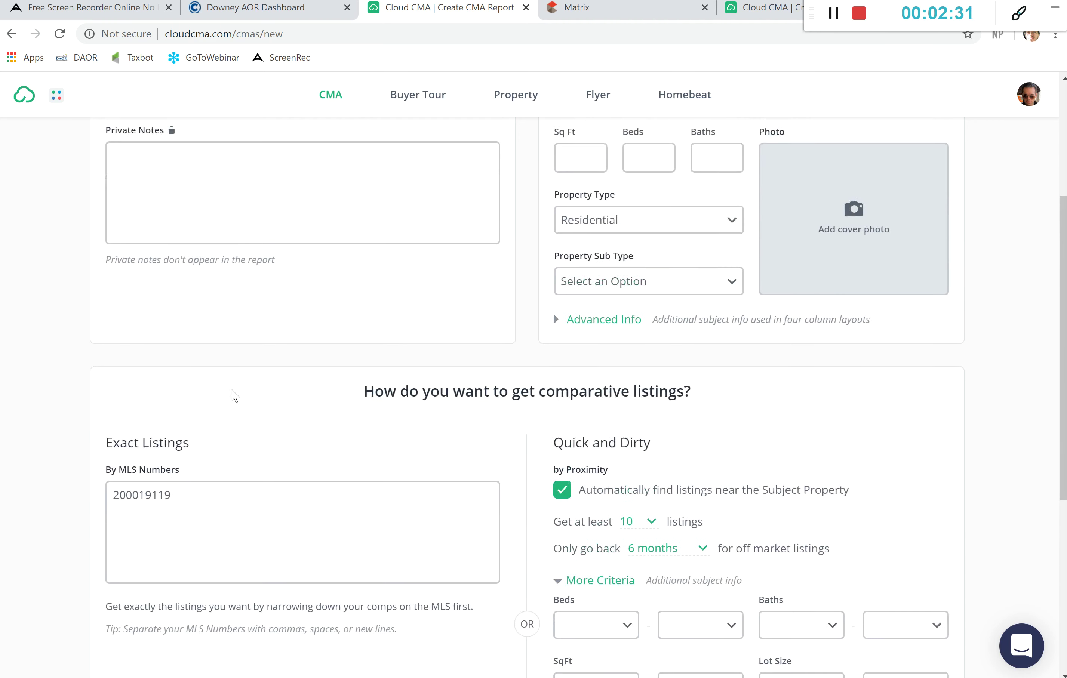
scroll(231, 386, up, 2)
scroll(231, 388, down, 8)
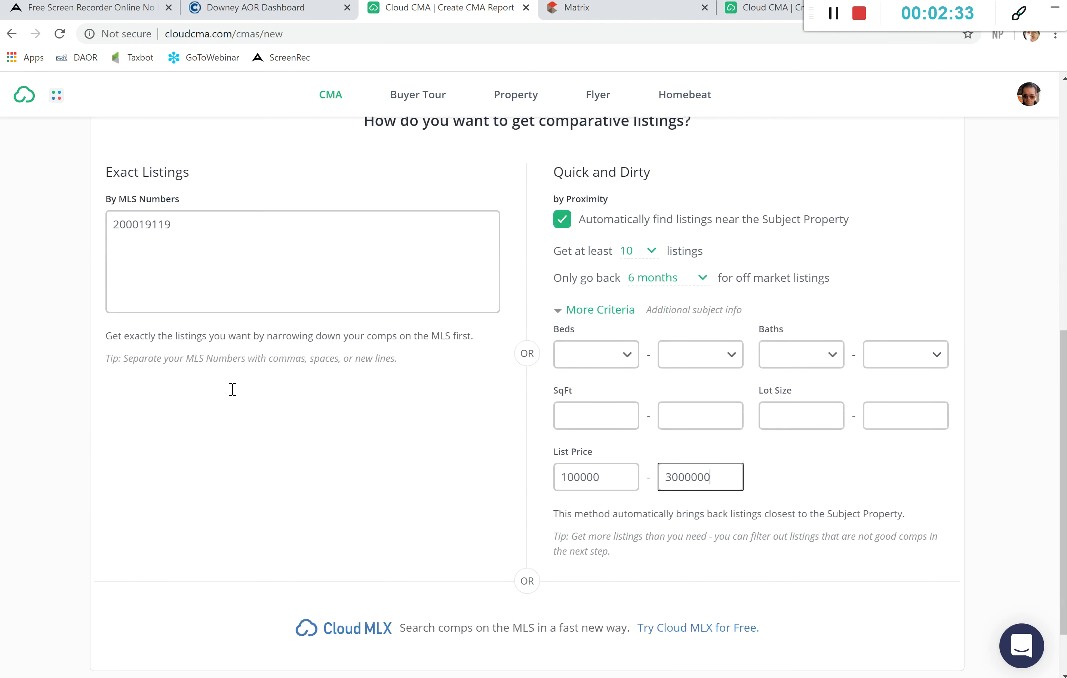
scroll(525, 532, down, 1)
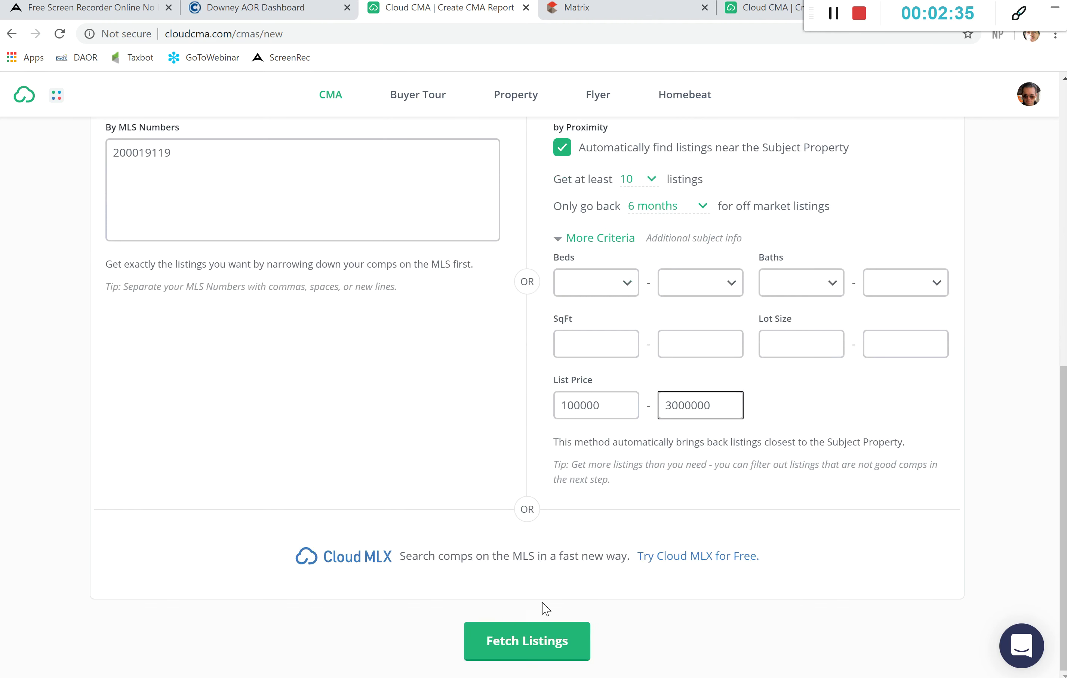
click(542, 643)
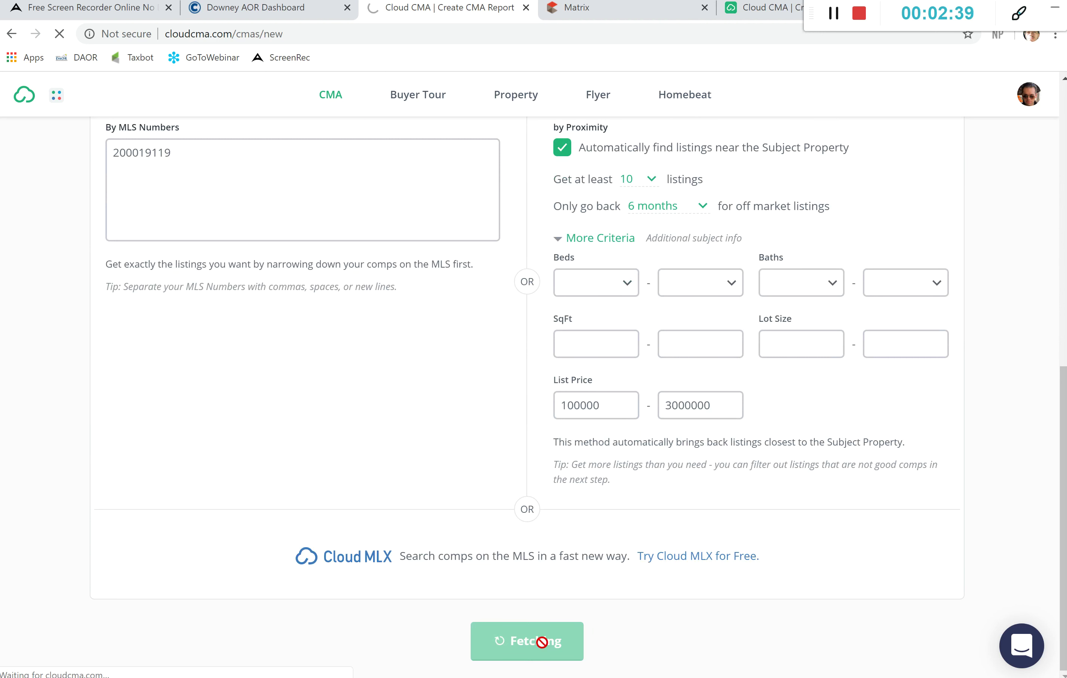
Step: Review the fetched comparables on Organize Listings, ending back at the top of the list
scroll(550, 467, up, 3)
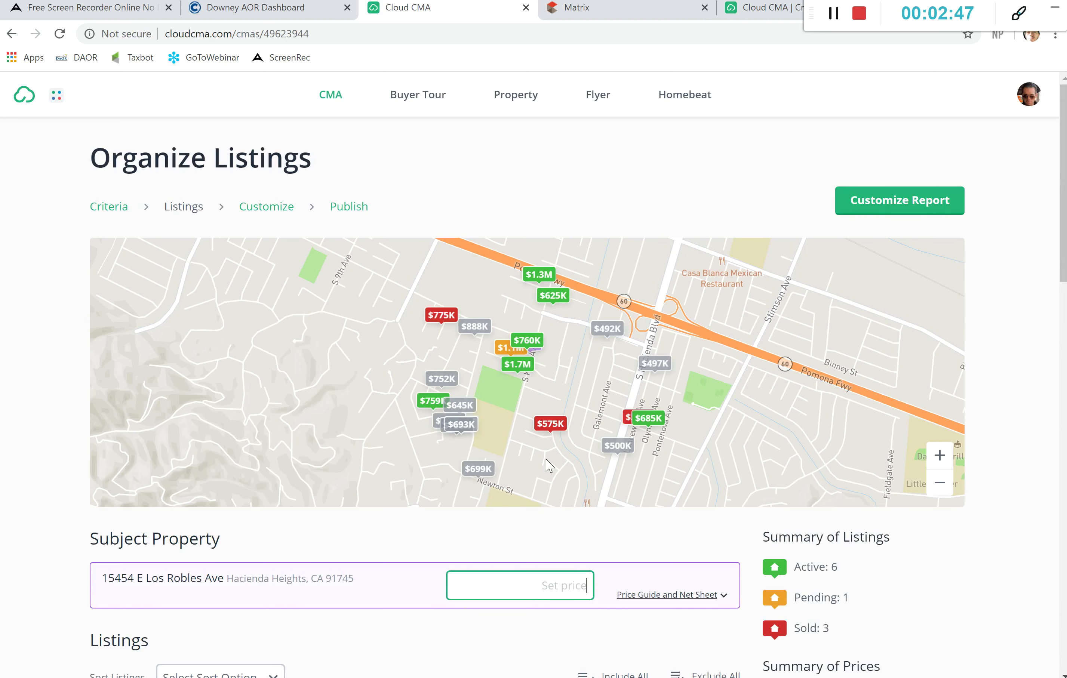
scroll(635, 275, down, 1)
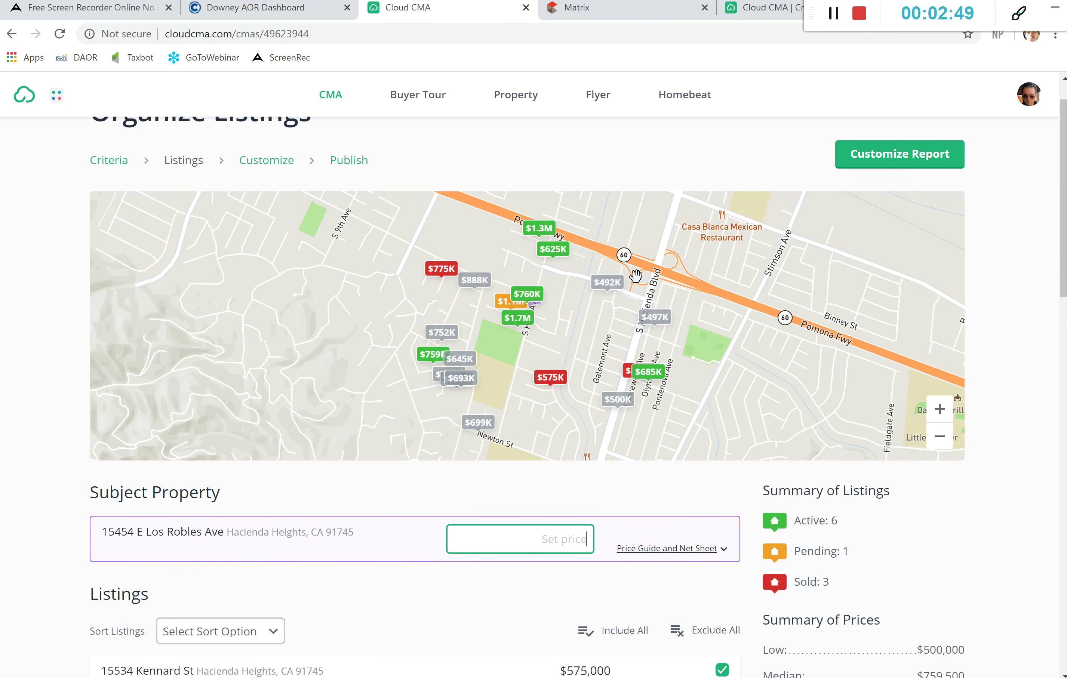
scroll(636, 276, down, 2)
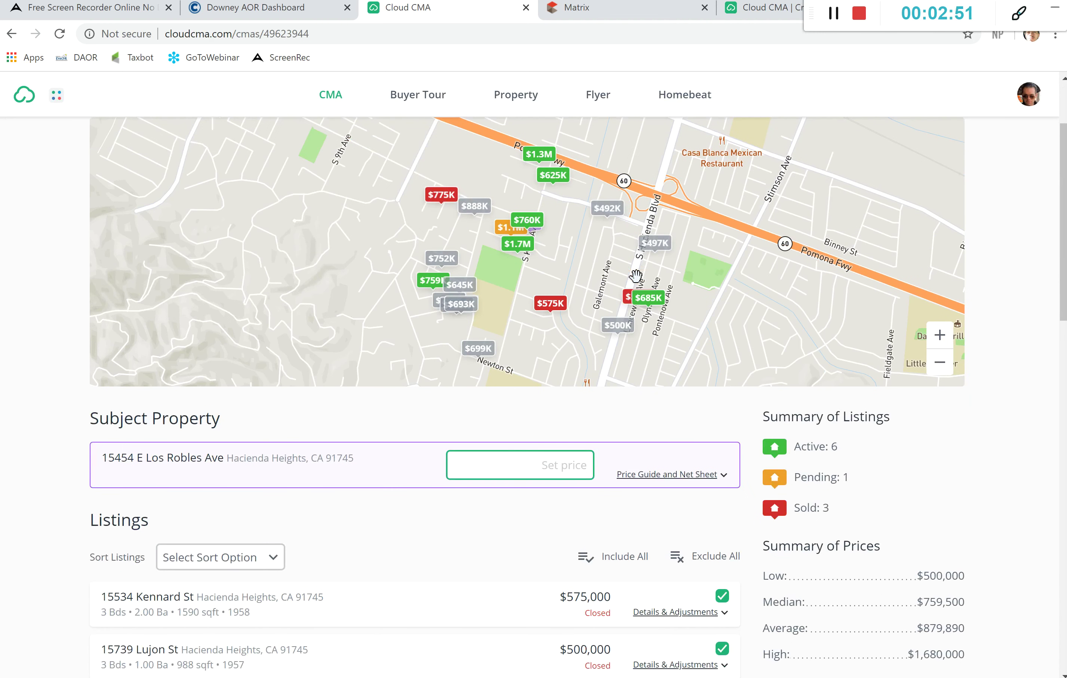
scroll(635, 276, down, 1)
scroll(636, 275, down, 2)
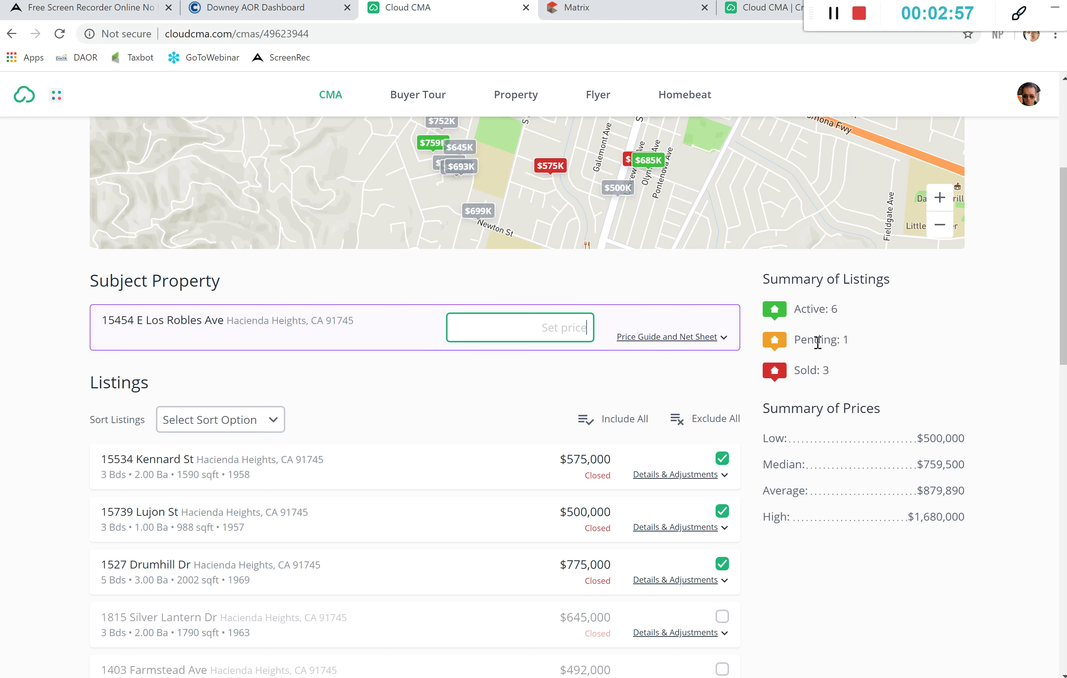
scroll(726, 317, up, 2)
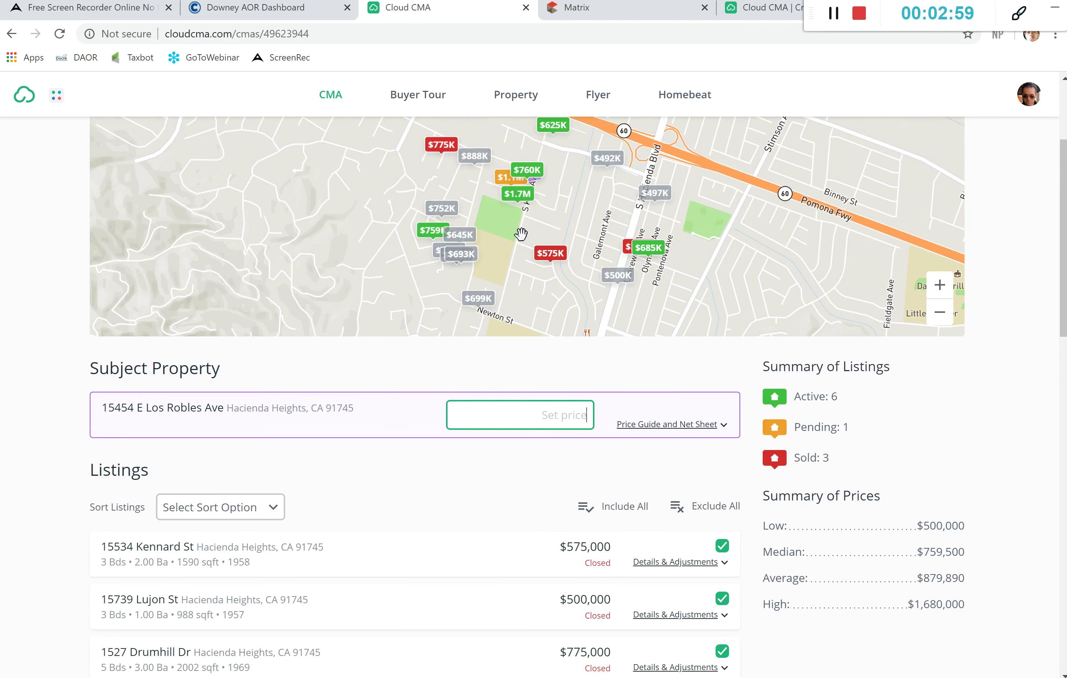
scroll(538, 374, down, 1)
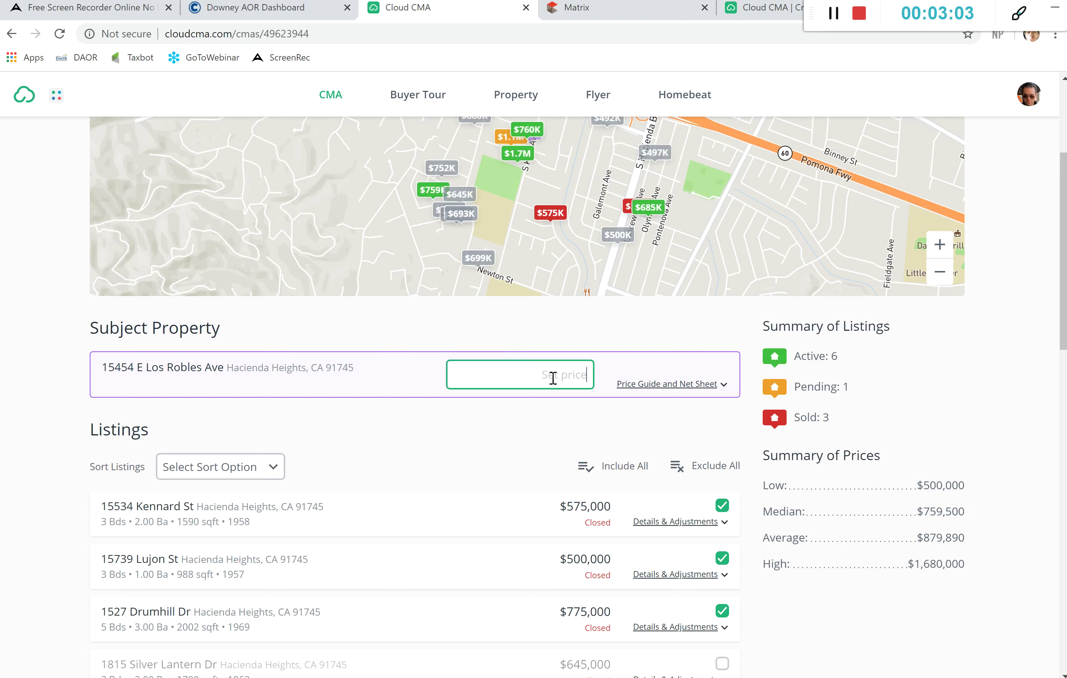
scroll(574, 416, down, 3)
scroll(574, 417, down, 2)
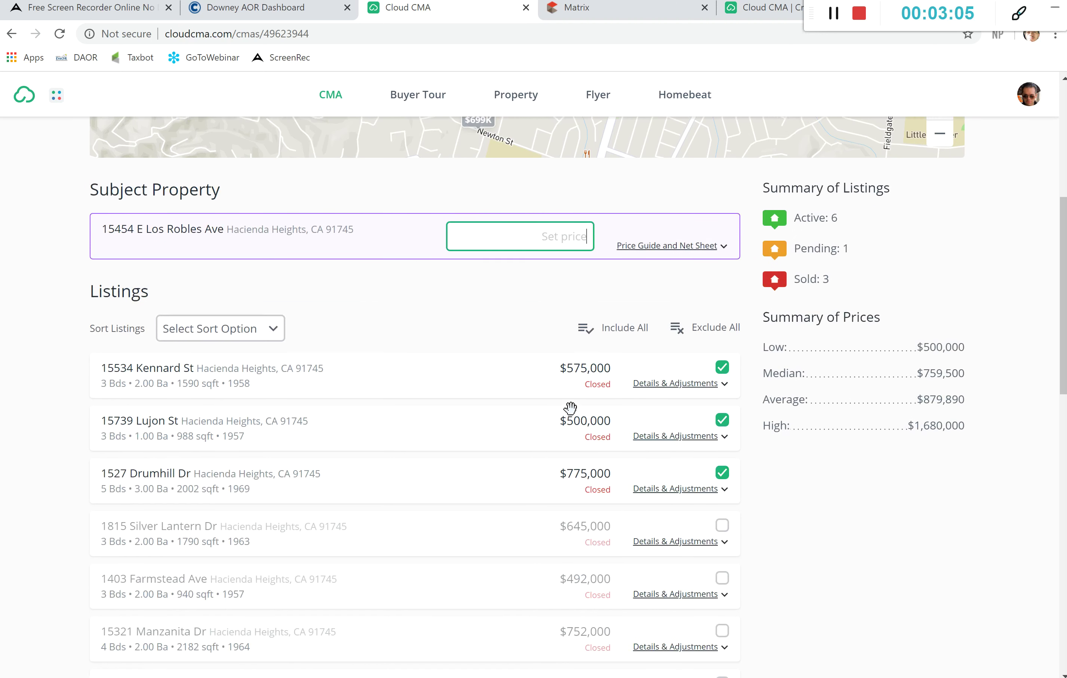
scroll(570, 408, down, 2)
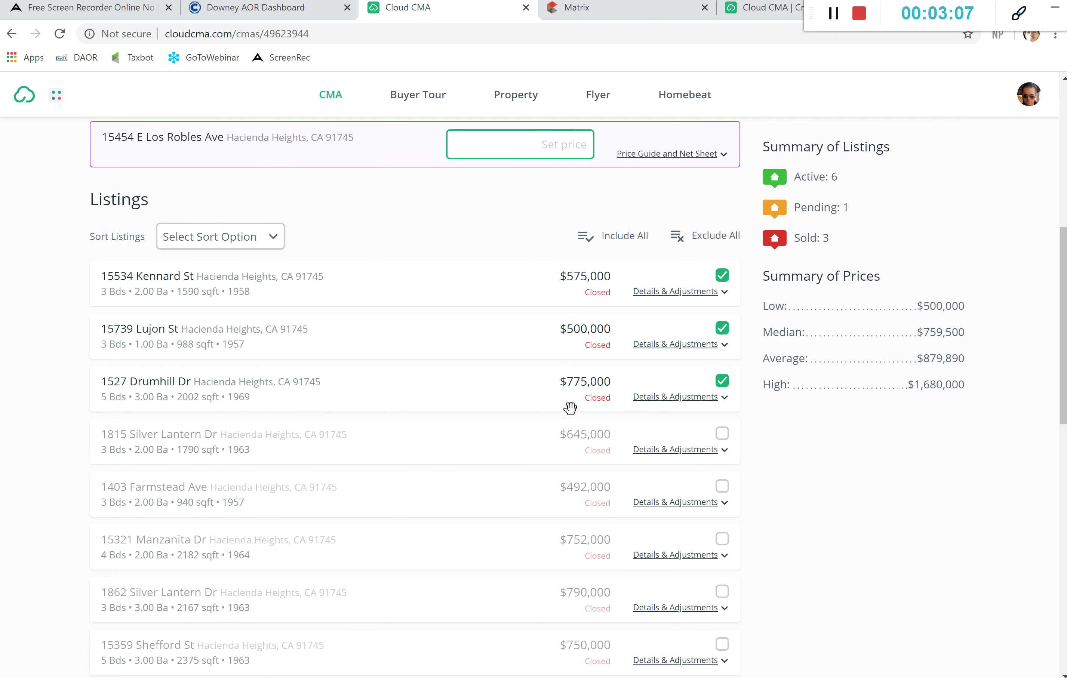
scroll(570, 409, up, 2)
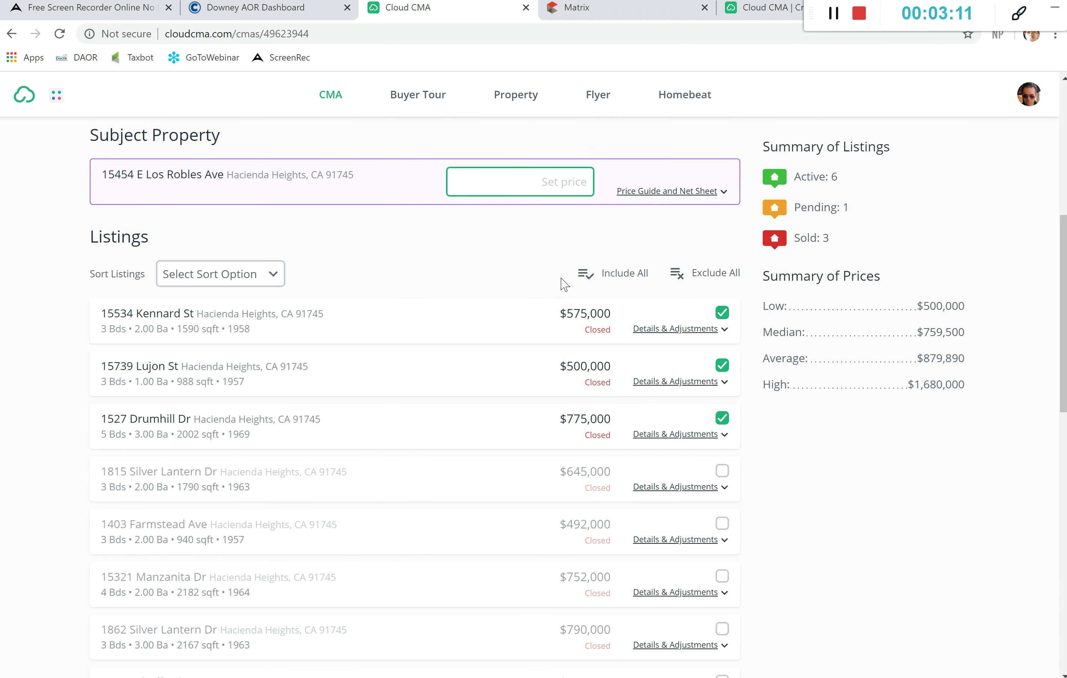
scroll(648, 415, down, 1)
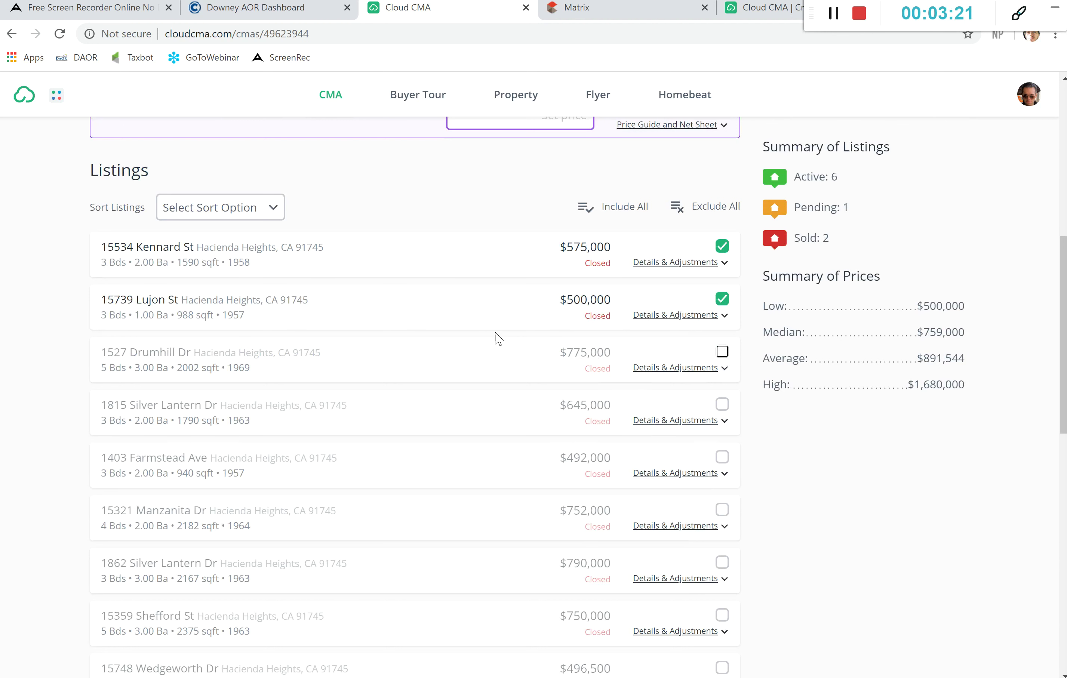
scroll(497, 287, up, 1)
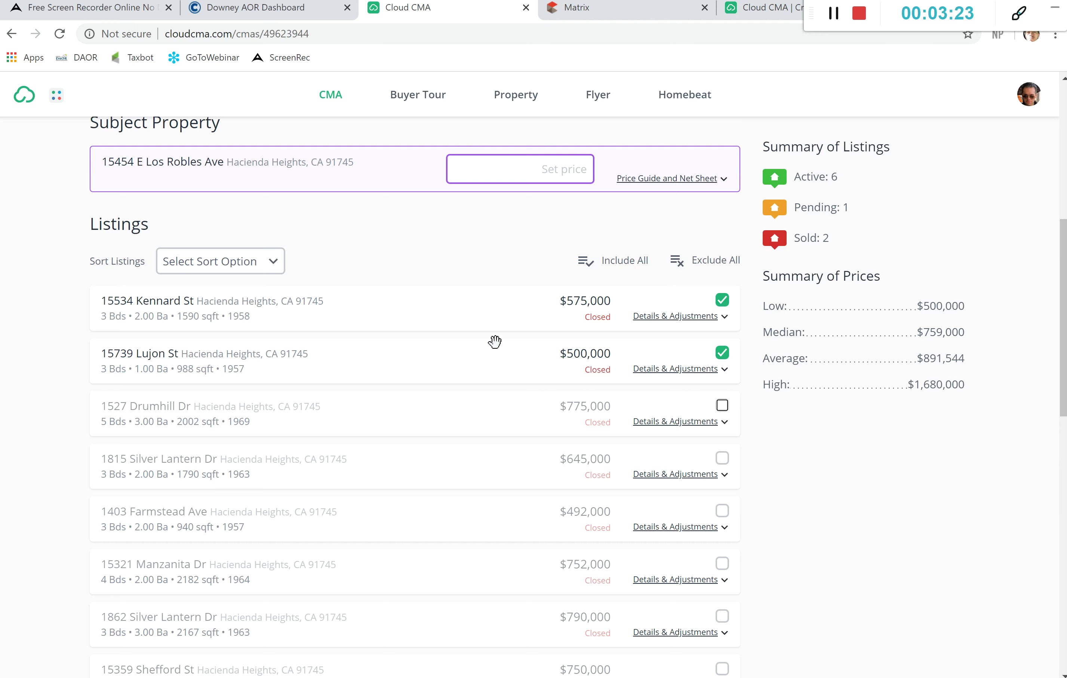
scroll(495, 341, down, 2)
scroll(495, 341, down, 4)
scroll(495, 341, up, 12)
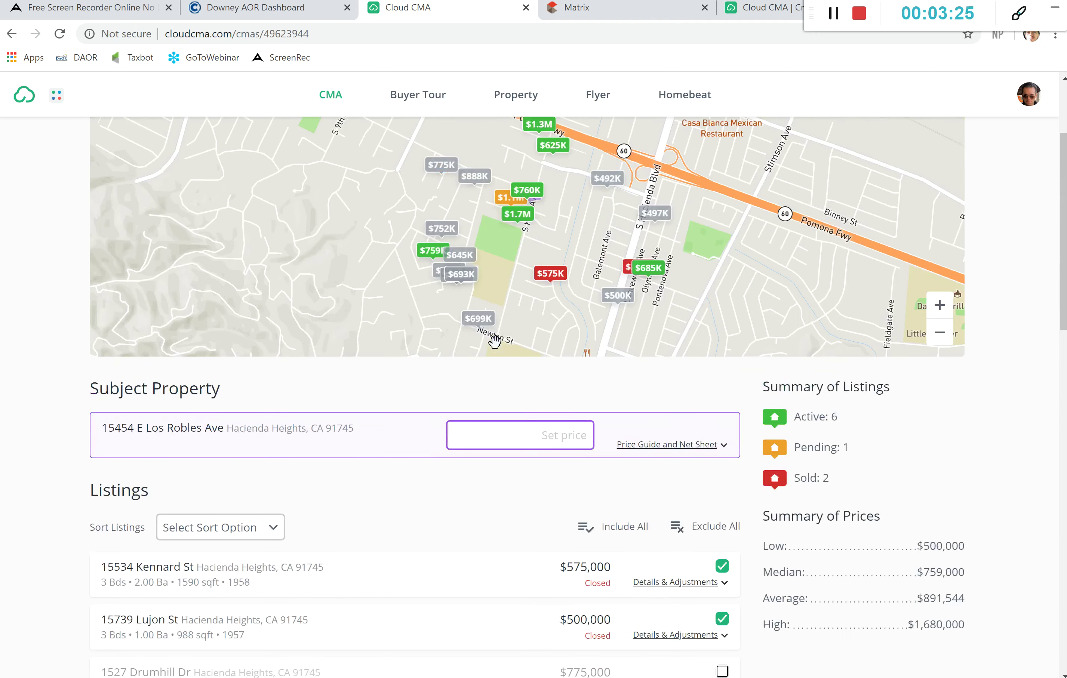
scroll(495, 341, up, 1)
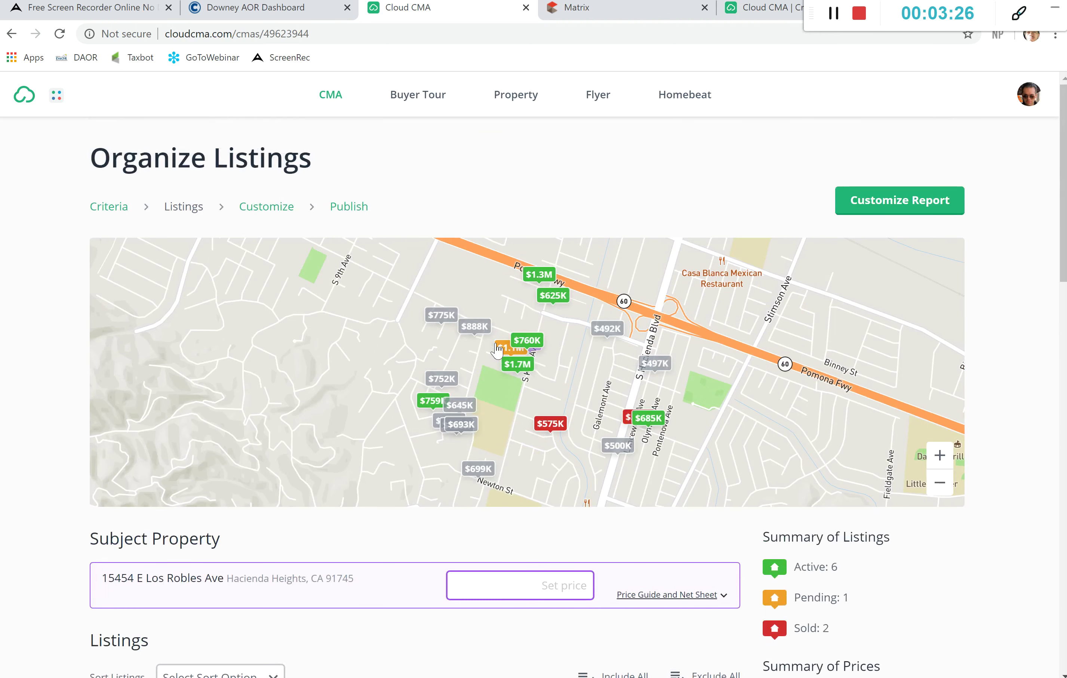
Step: Move on to Customize Report and preview the Theme options without changing them
click(885, 202)
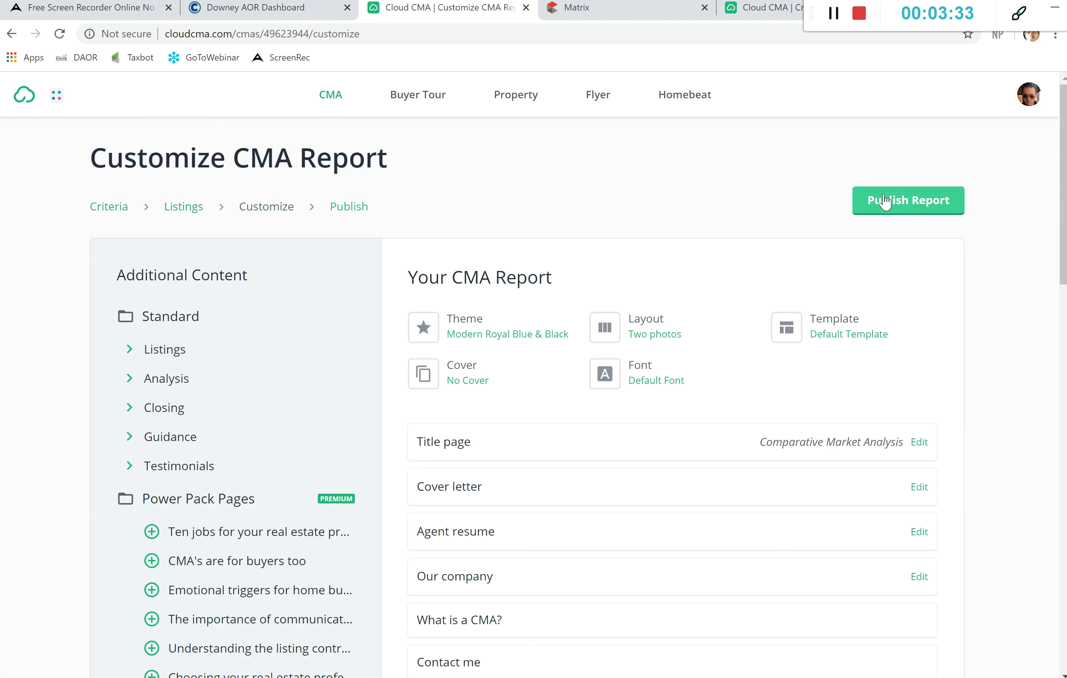
scroll(720, 294, down, 1)
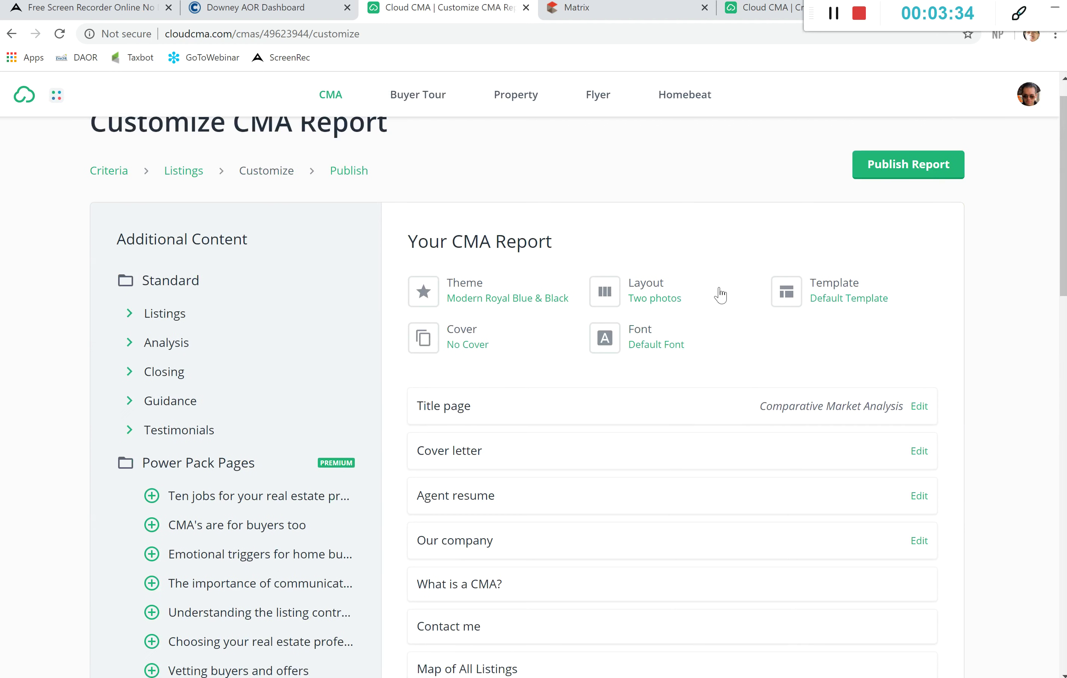
click(431, 299)
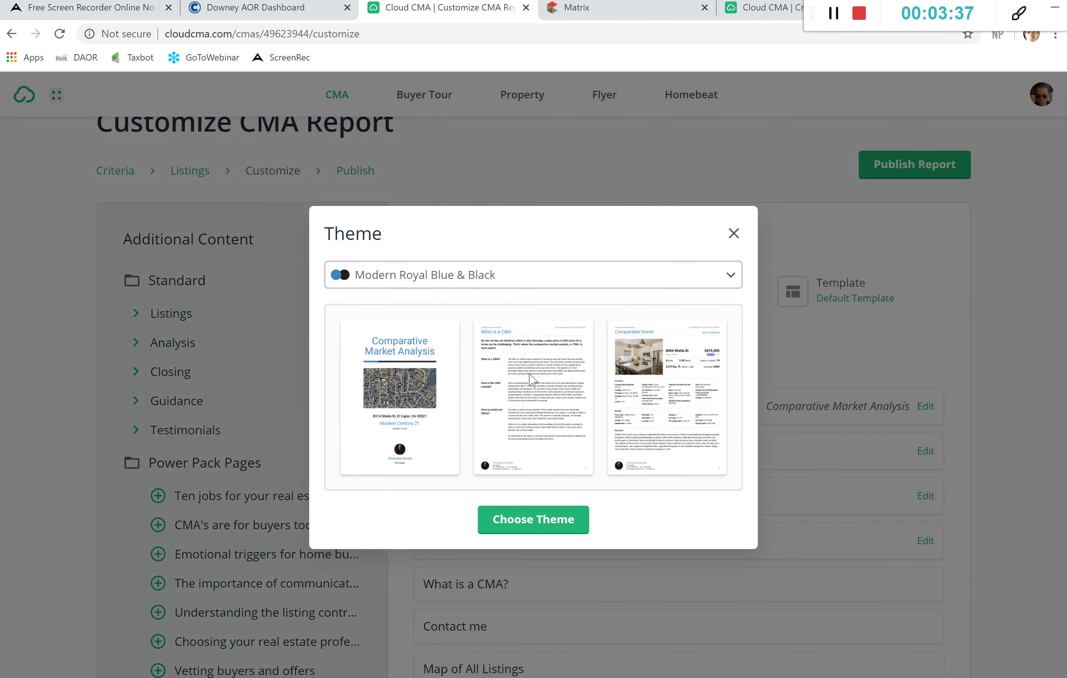
click(732, 234)
Step: Set the report layout to Two column comparison, leaving the template unchanged
click(660, 298)
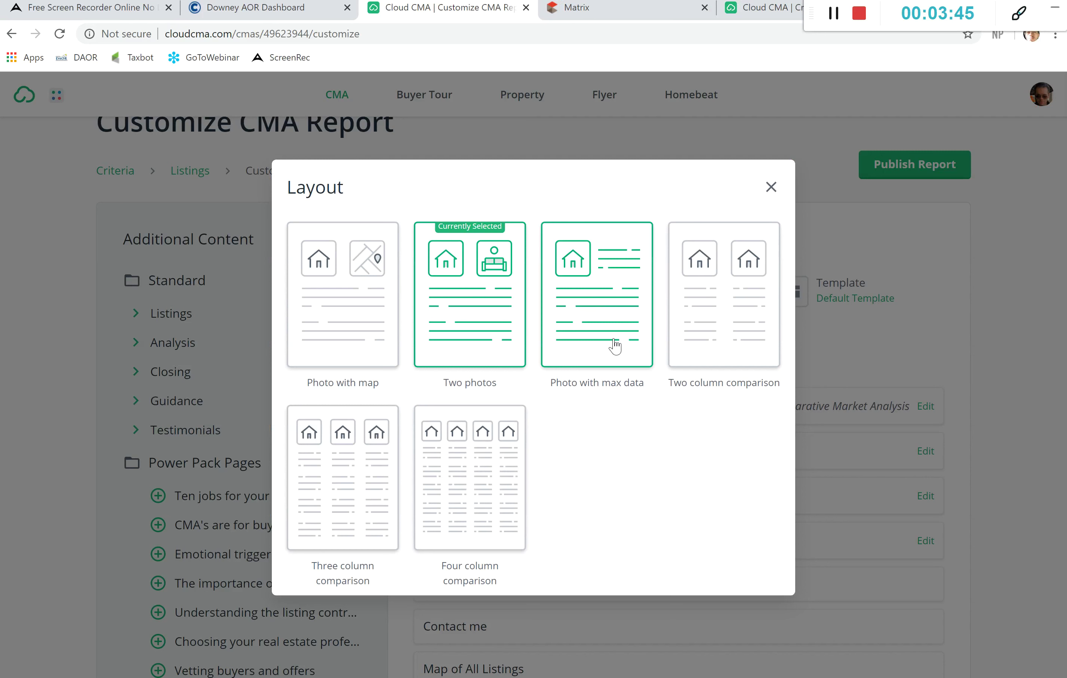
click(727, 331)
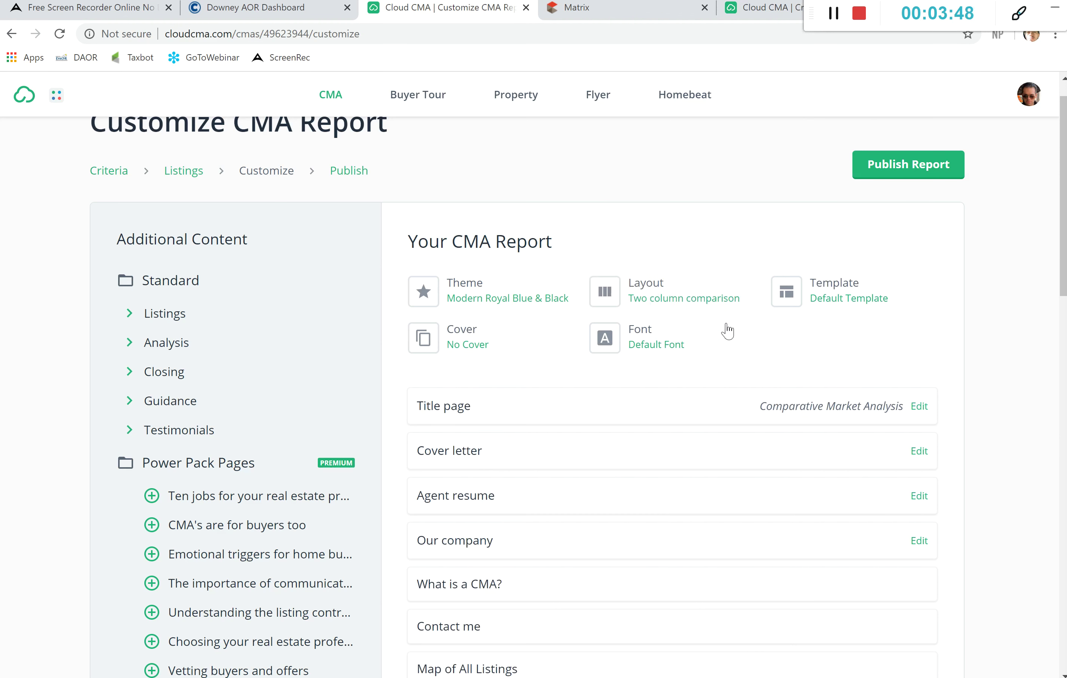
click(799, 297)
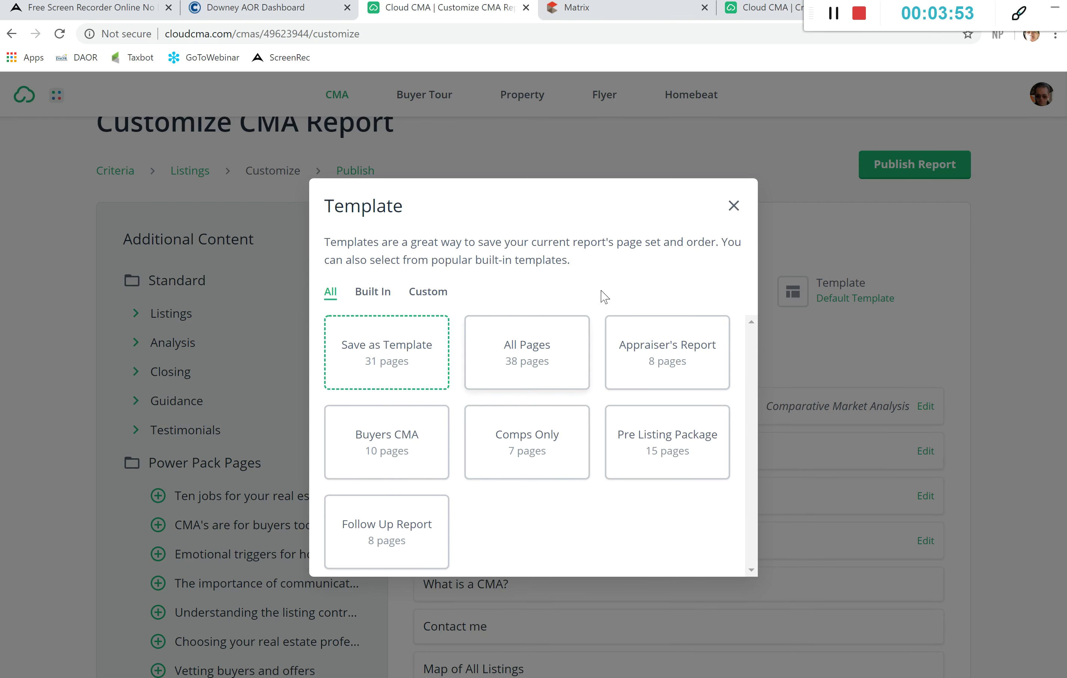
click(734, 207)
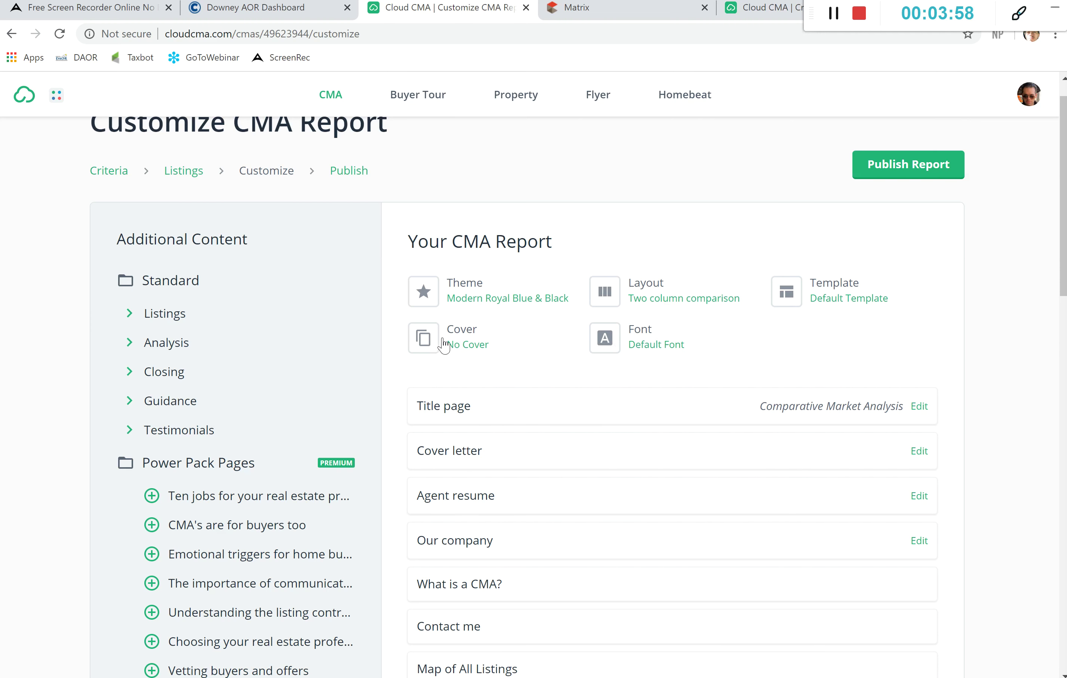
scroll(826, 381, down, 3)
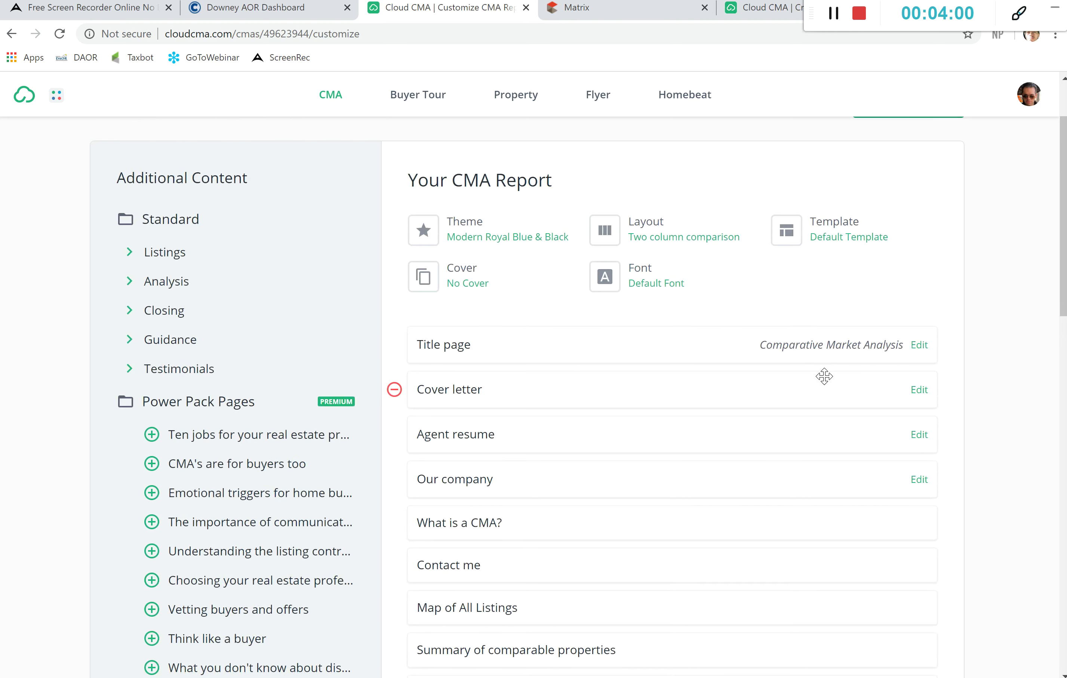
Step: Remove the Our company, Agent resume and Listings Adjustments pages from the report
scroll(824, 376, down, 1)
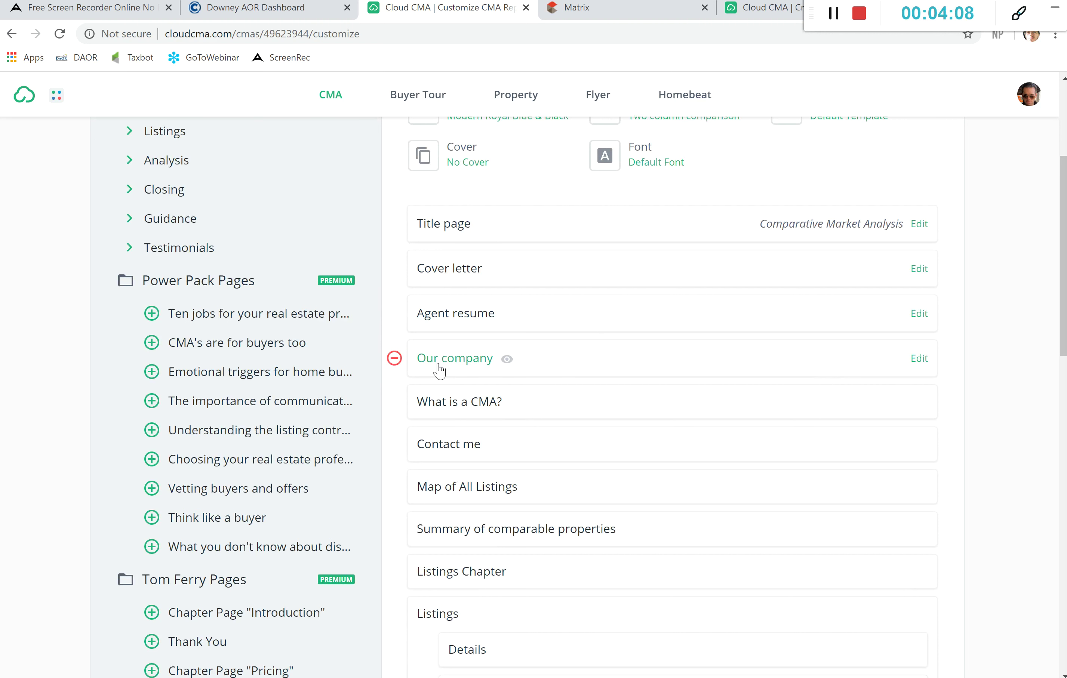
click(394, 358)
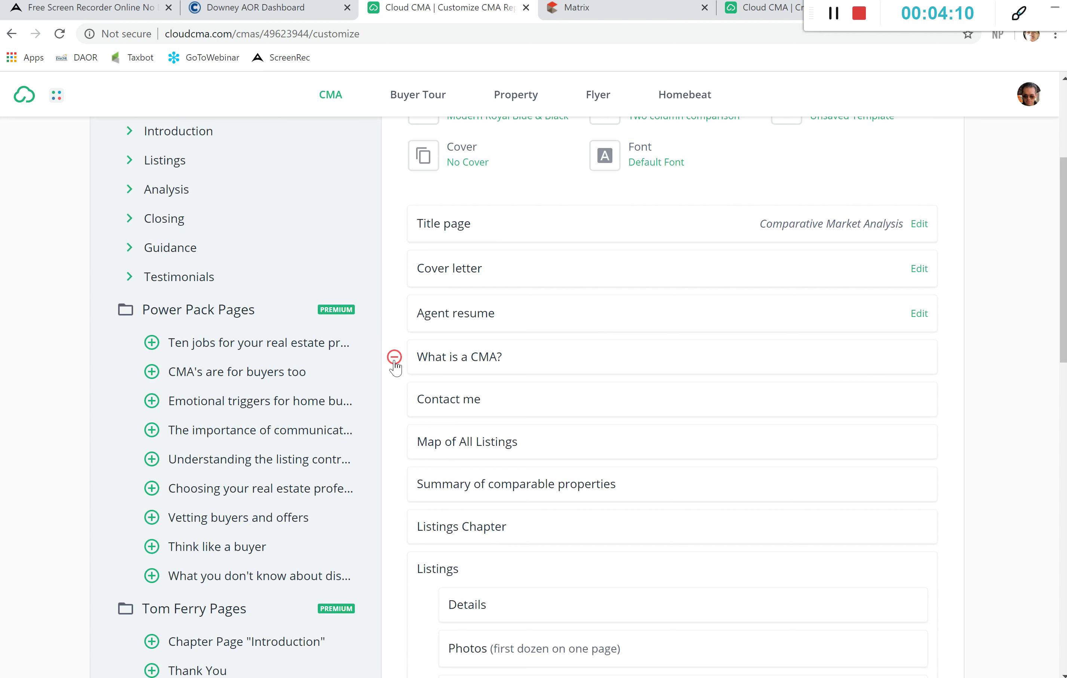
click(394, 314)
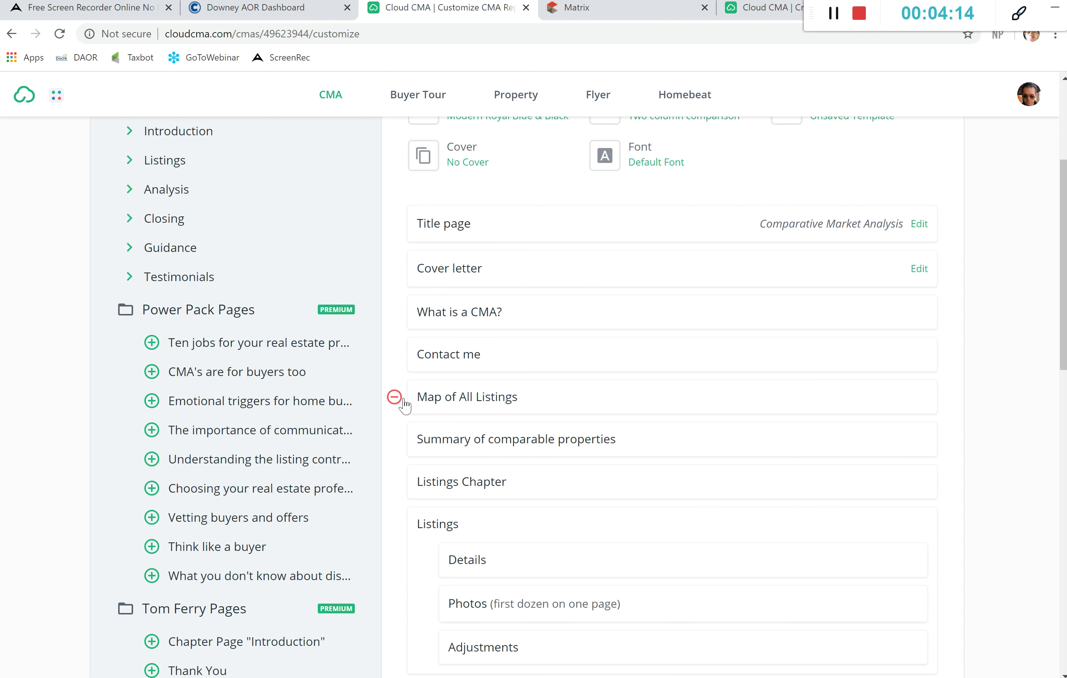
scroll(472, 507, down, 2)
scroll(472, 507, down, 4)
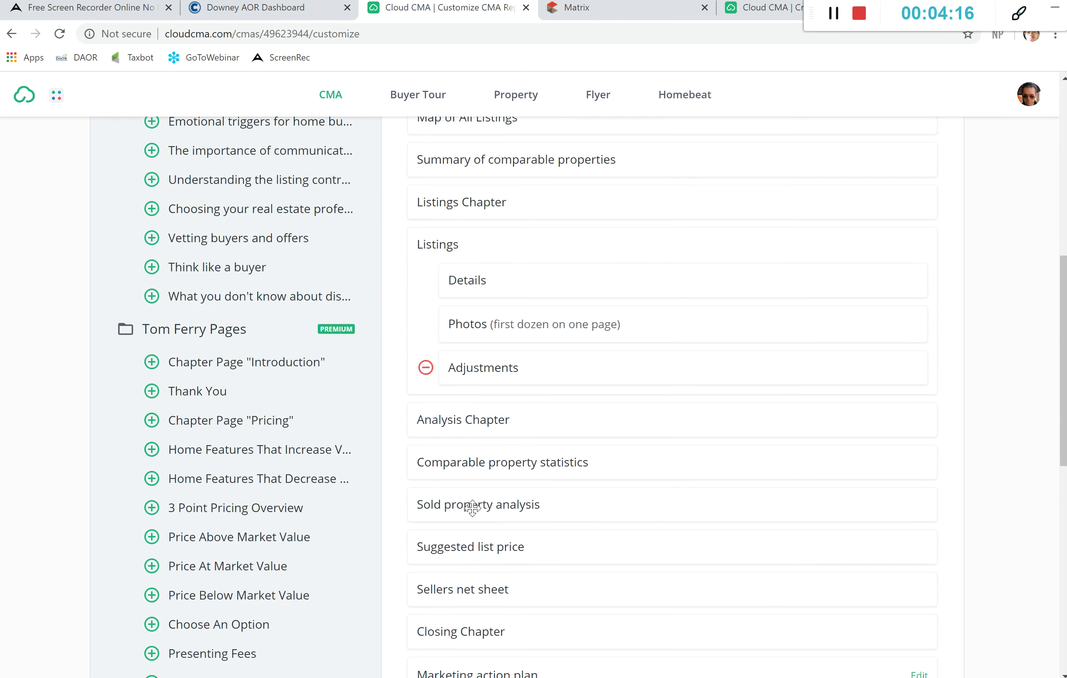
scroll(473, 512, down, 1)
scroll(474, 513, up, 2)
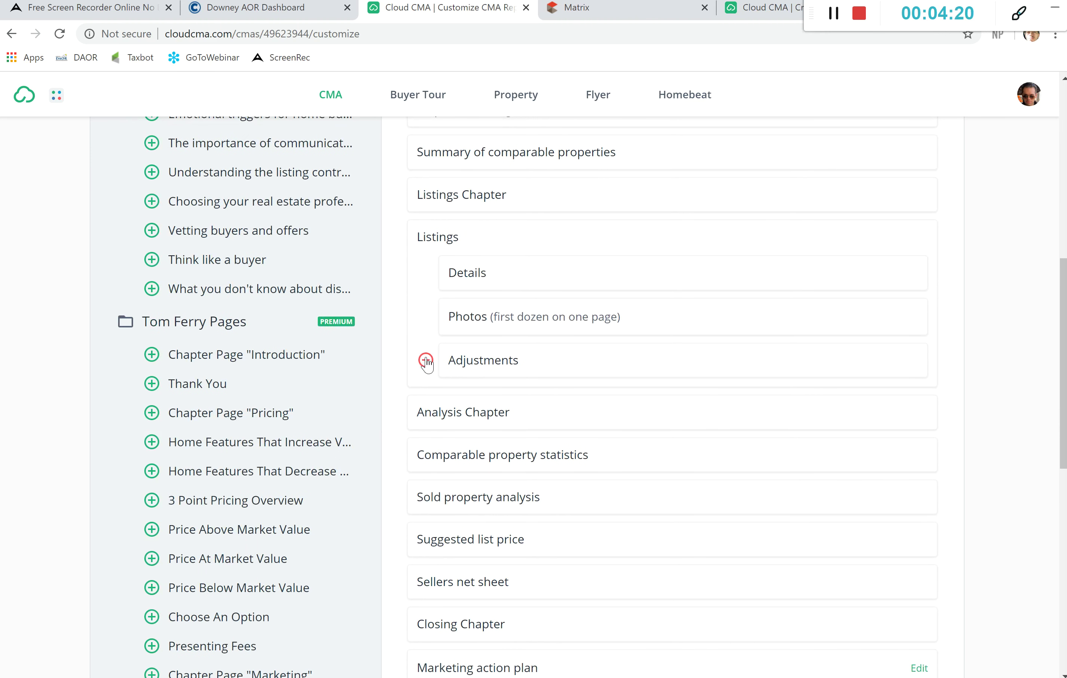
click(425, 361)
scroll(338, 334, up, 6)
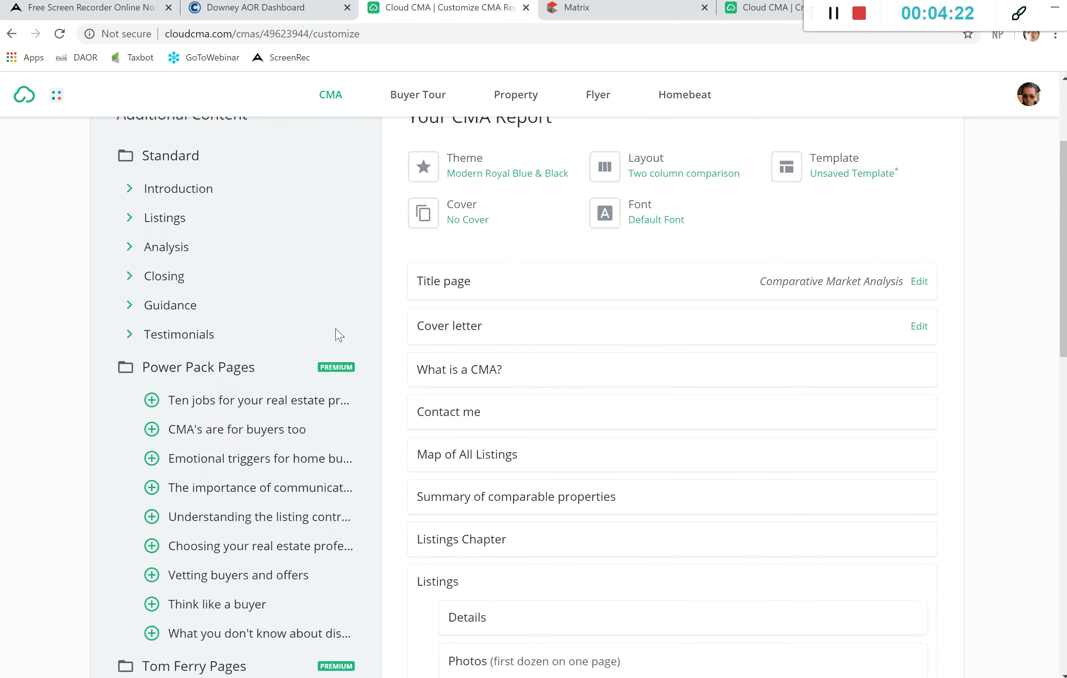
Step: Expand the Introduction, Listings and Analysis additional-content groups and browse their optional pages
scroll(338, 334, up, 2)
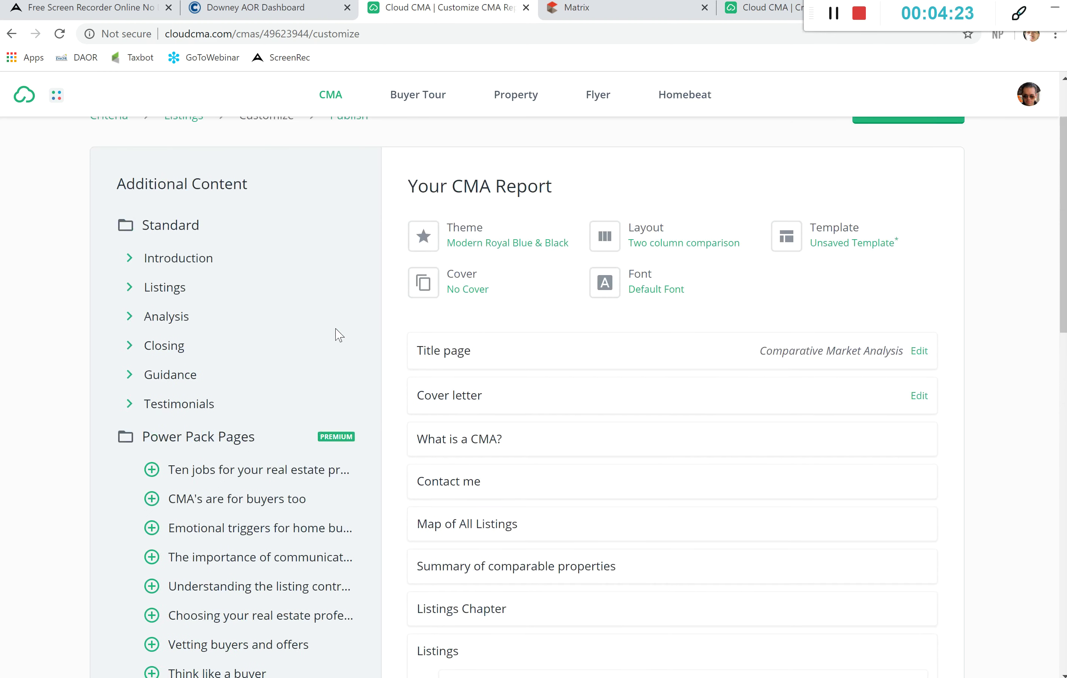
click(191, 263)
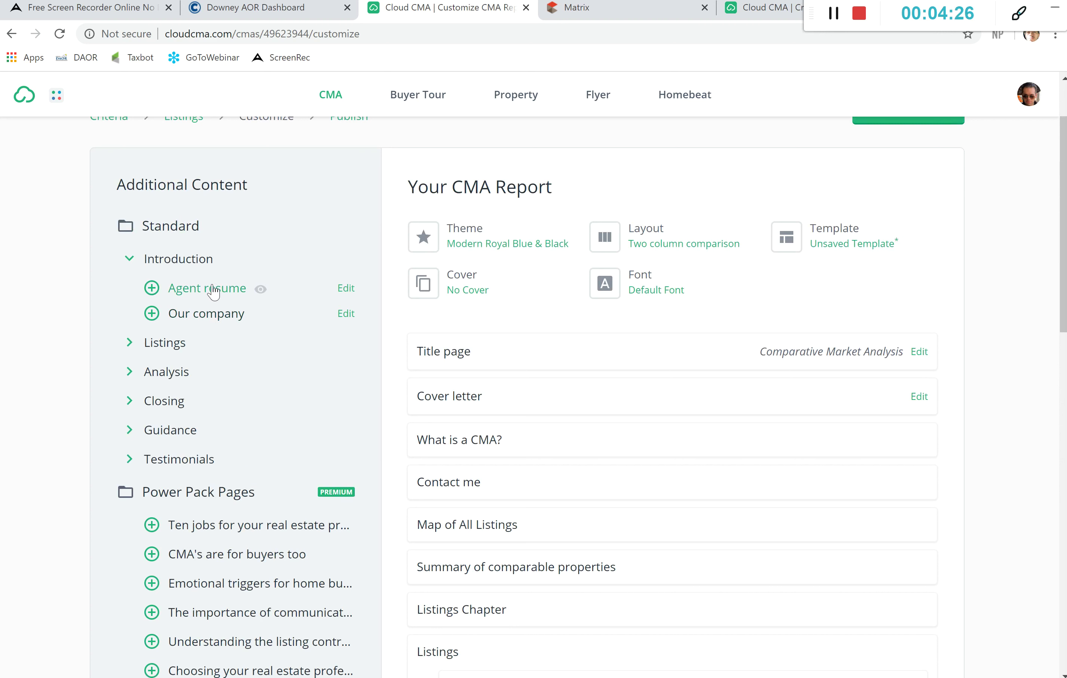
click(136, 343)
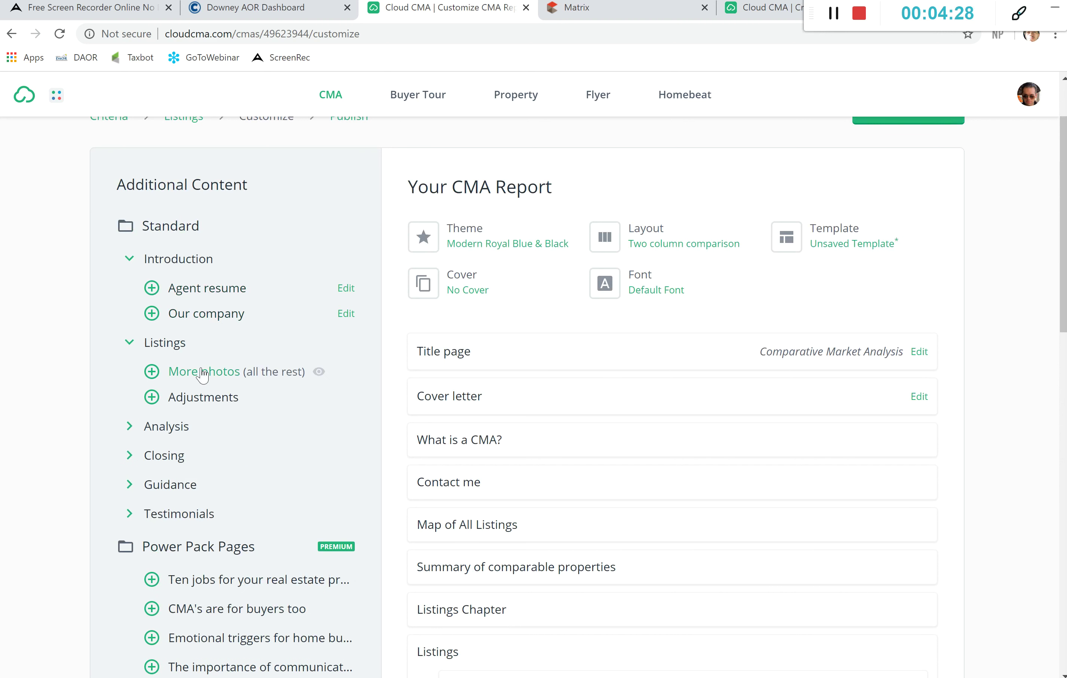
click(179, 431)
scroll(153, 503, down, 3)
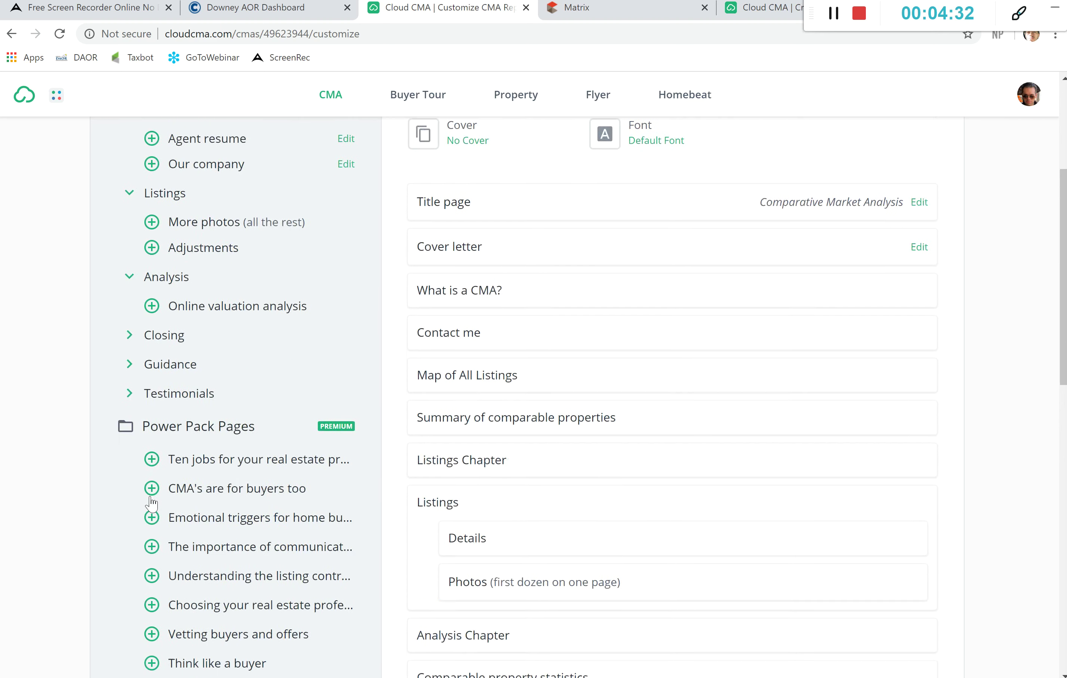
scroll(151, 503, down, 5)
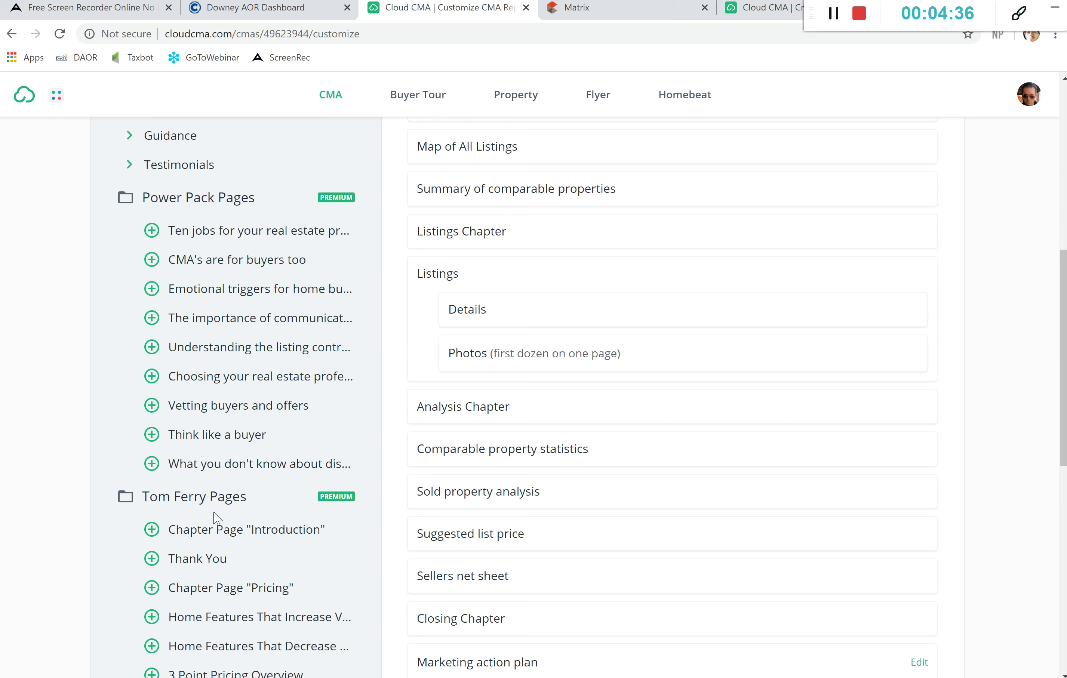
scroll(241, 516, down, 7)
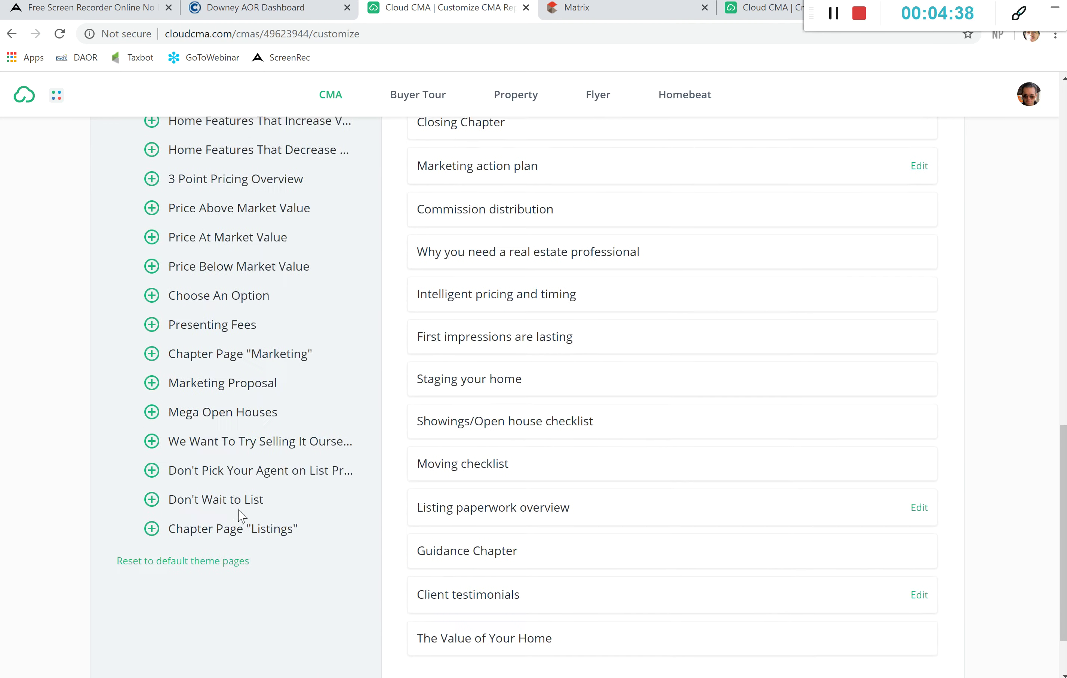
scroll(241, 516, up, 15)
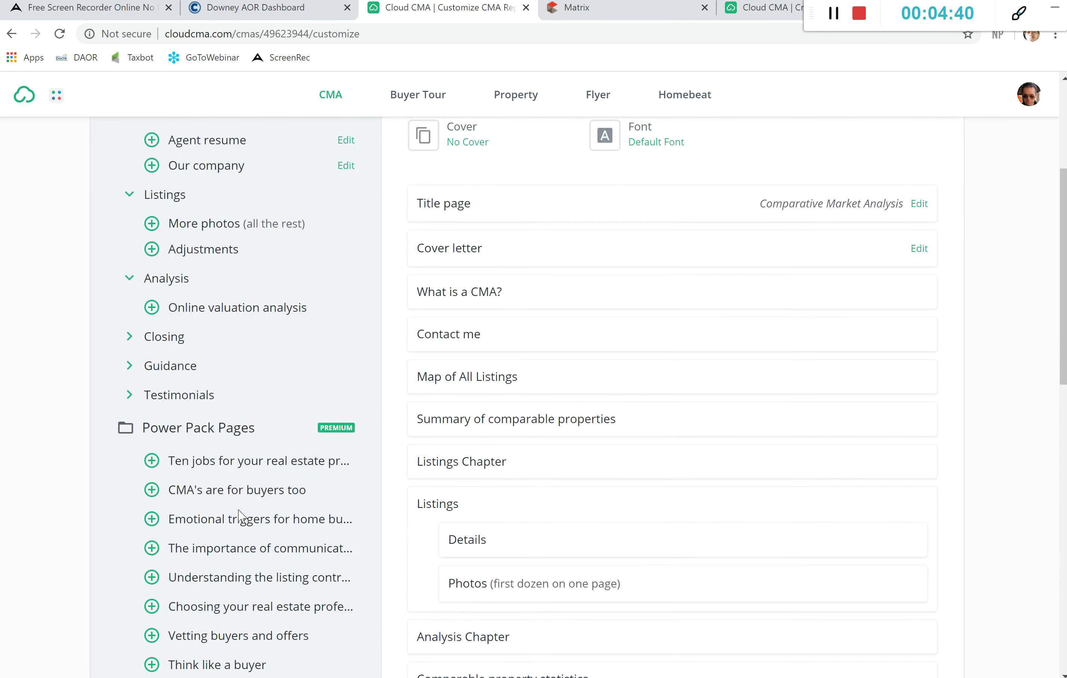
scroll(241, 516, up, 2)
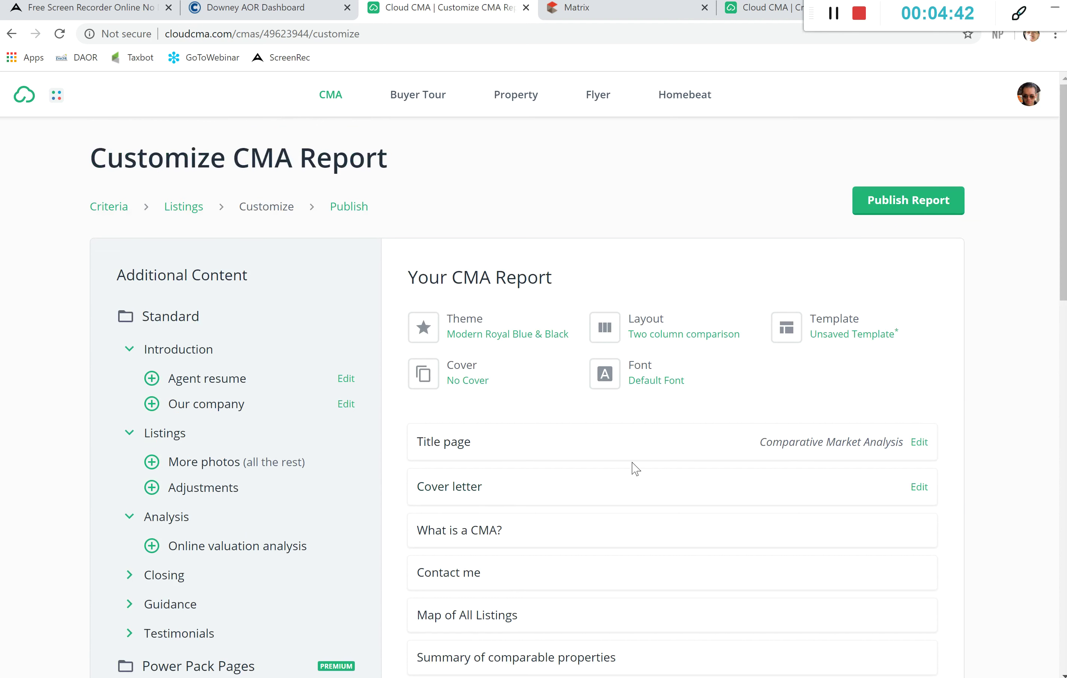
Step: Publish the customized report and skip the cash offer invitation
click(903, 201)
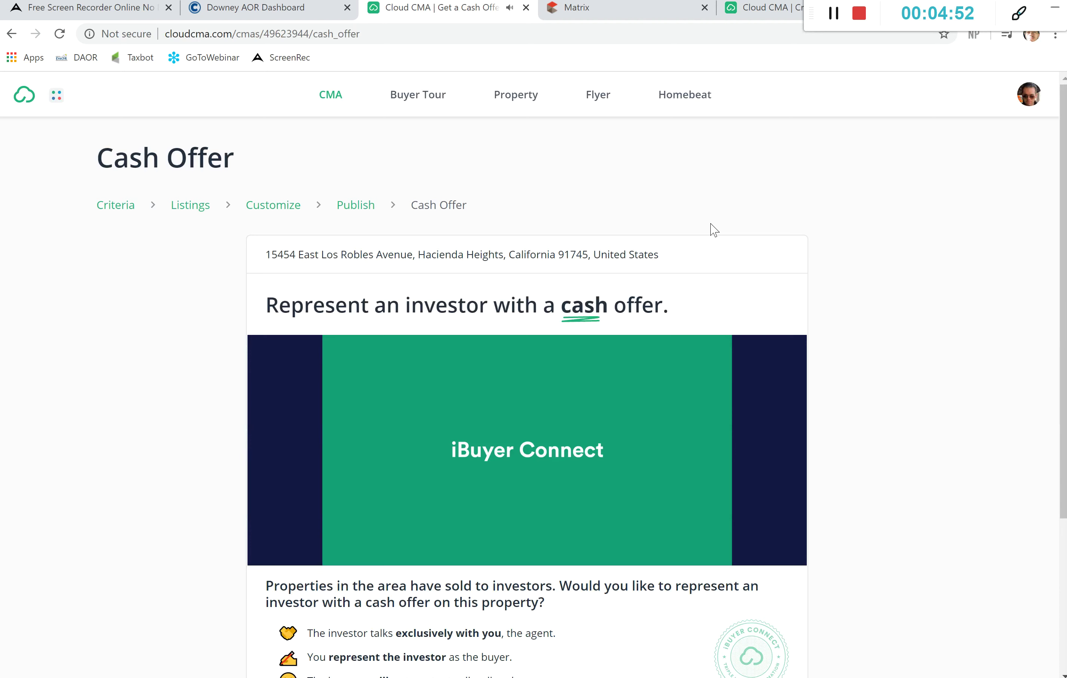
scroll(689, 206, down, 1)
scroll(689, 205, down, 2)
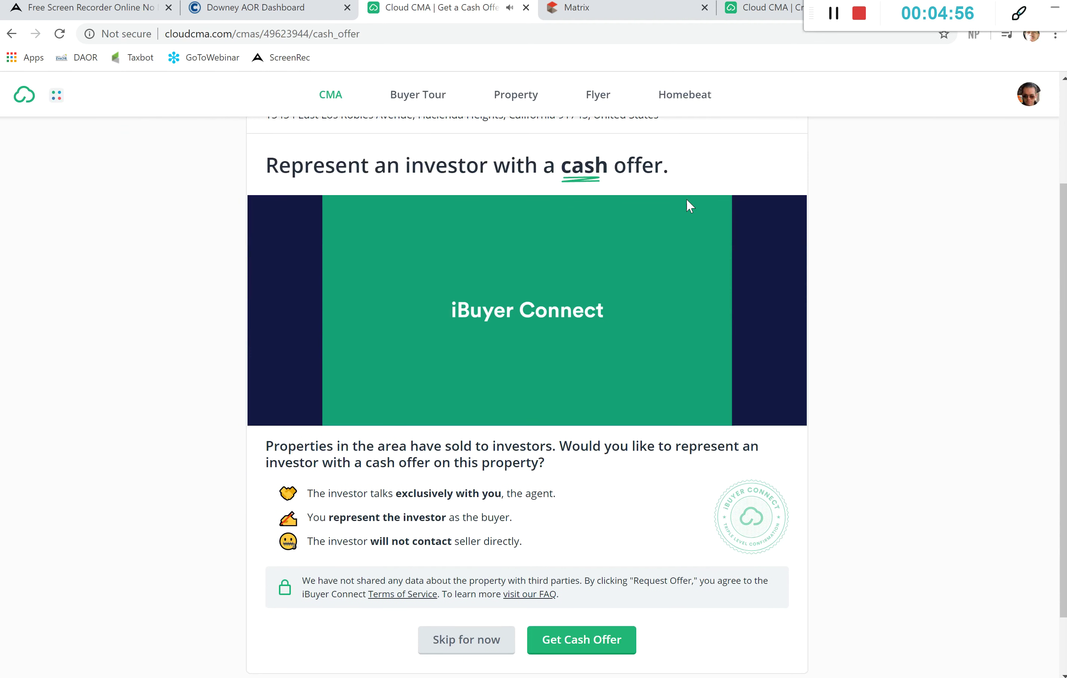
scroll(687, 202, down, 1)
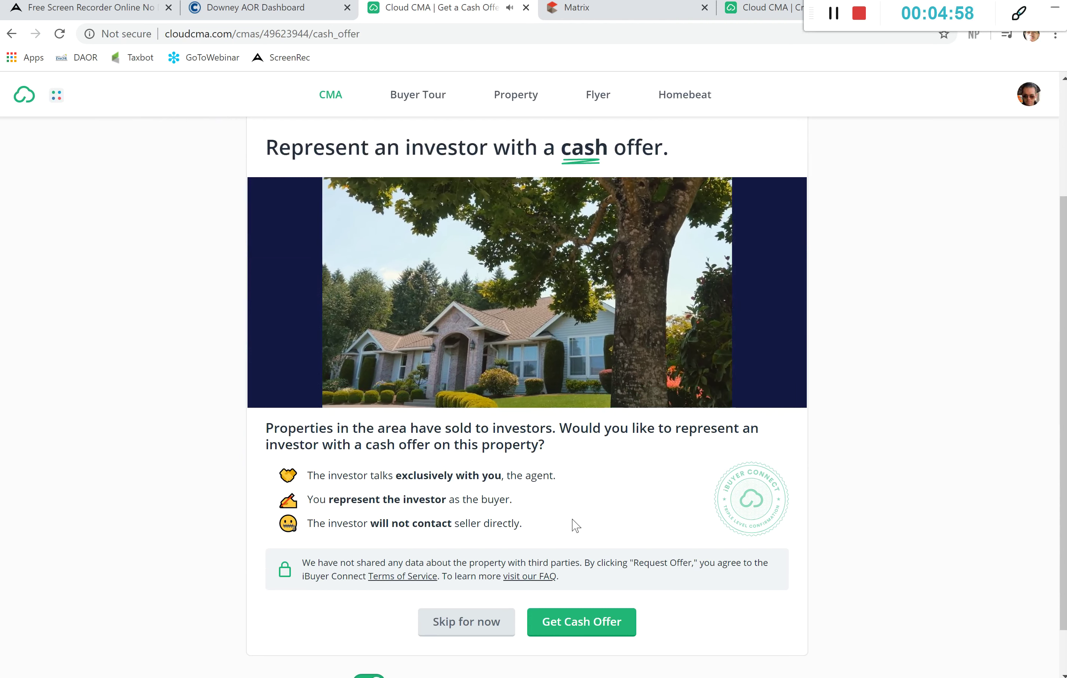
click(474, 629)
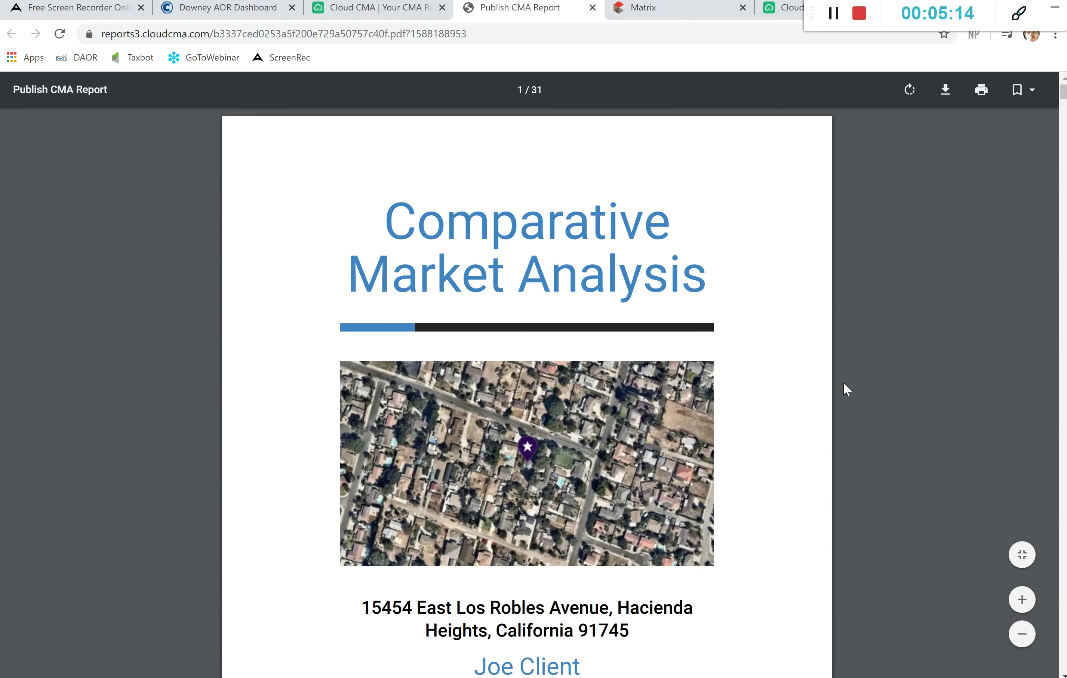
Step: Scroll through the 31-page PDF past What is a CMA, Contact Me and the comparables map
scroll(844, 384, down, 4)
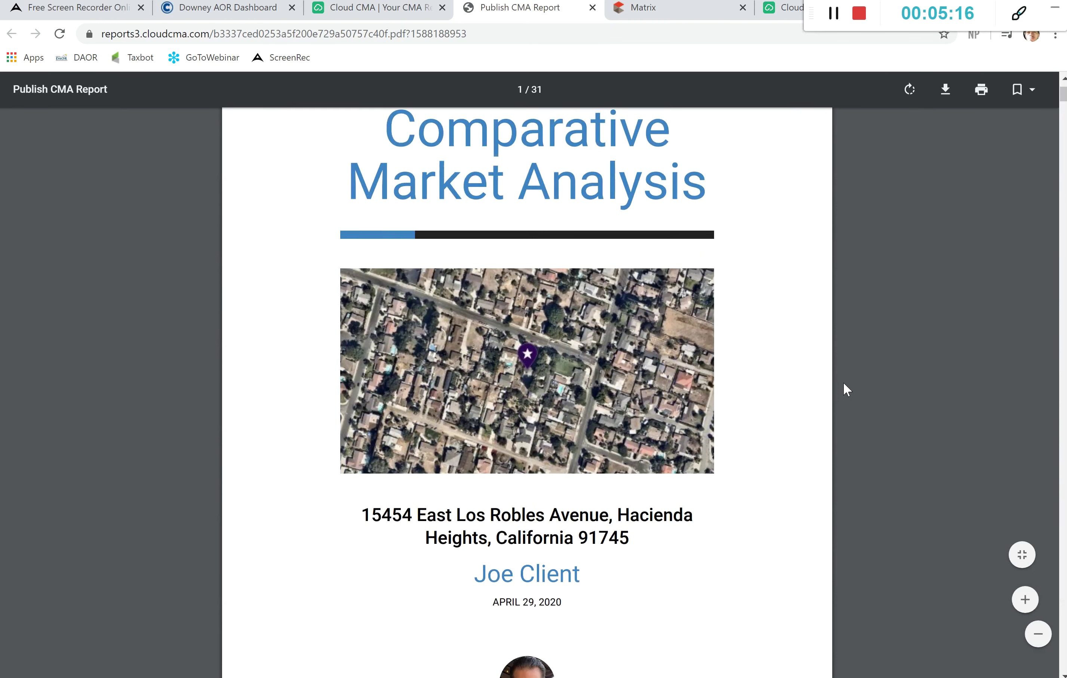
scroll(842, 382, down, 3)
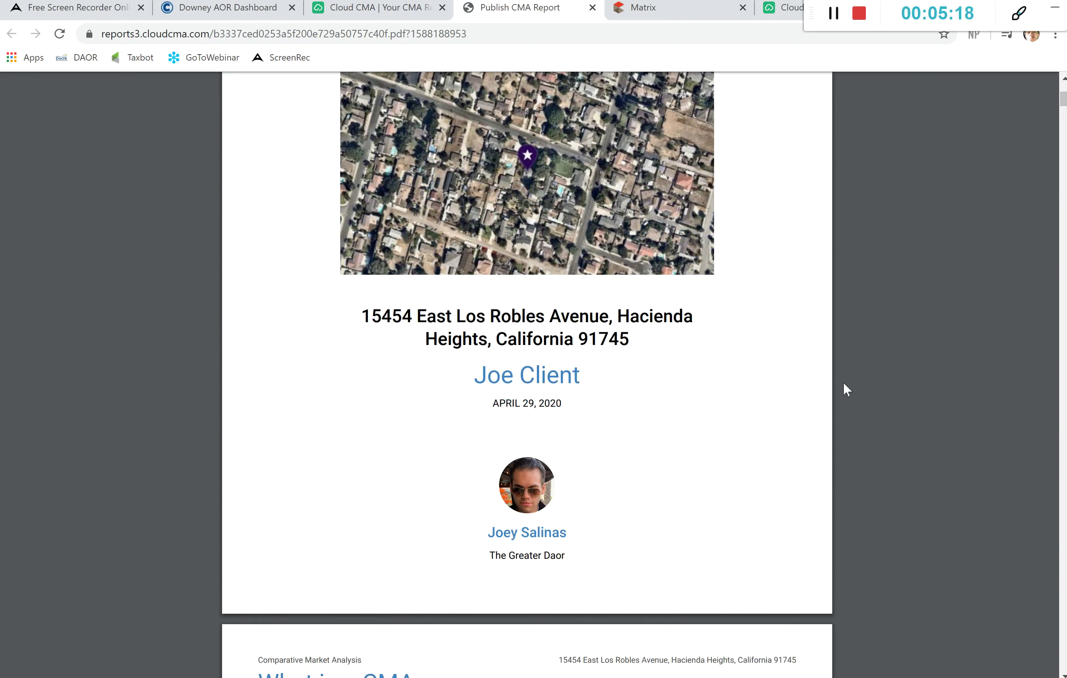
scroll(843, 382, down, 3)
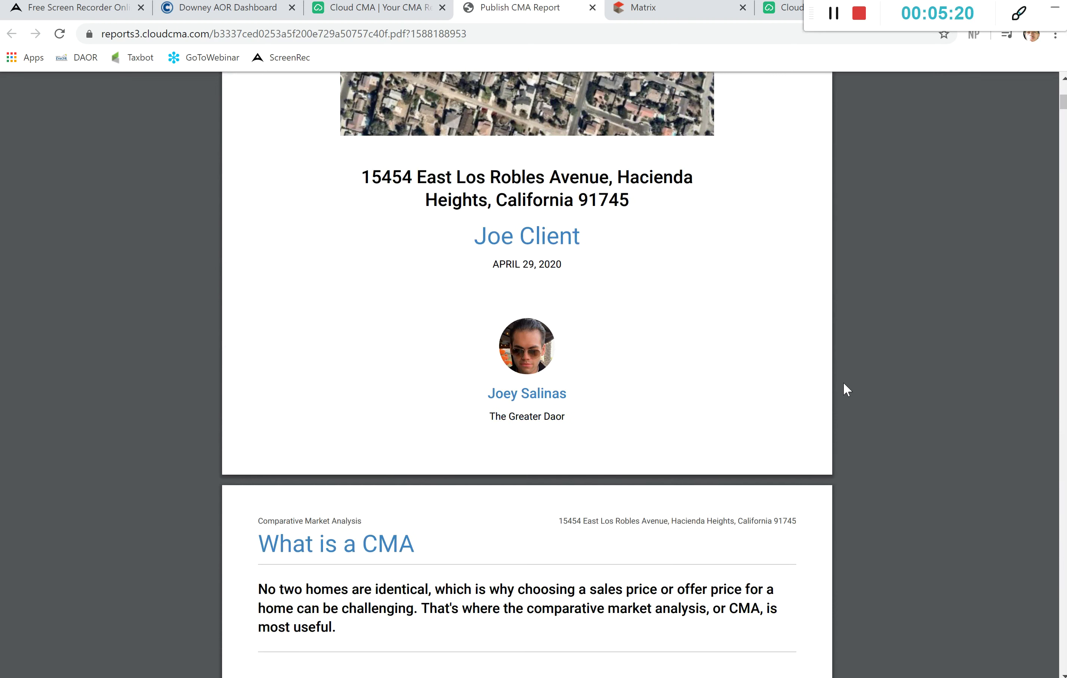
scroll(844, 384, down, 7)
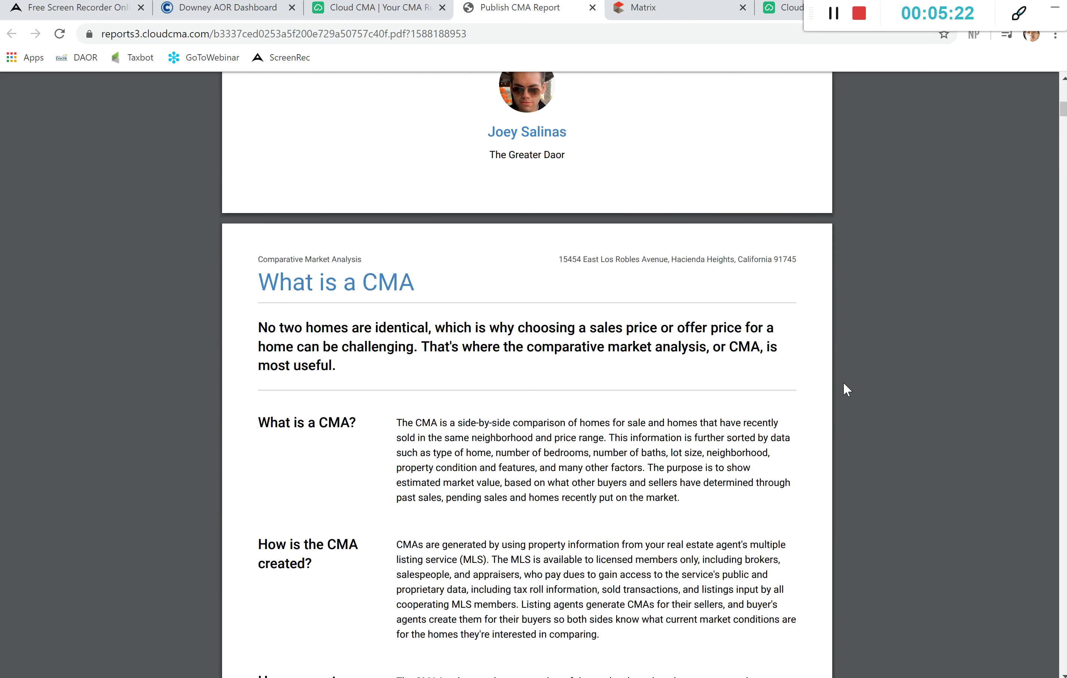
scroll(842, 382, down, 17)
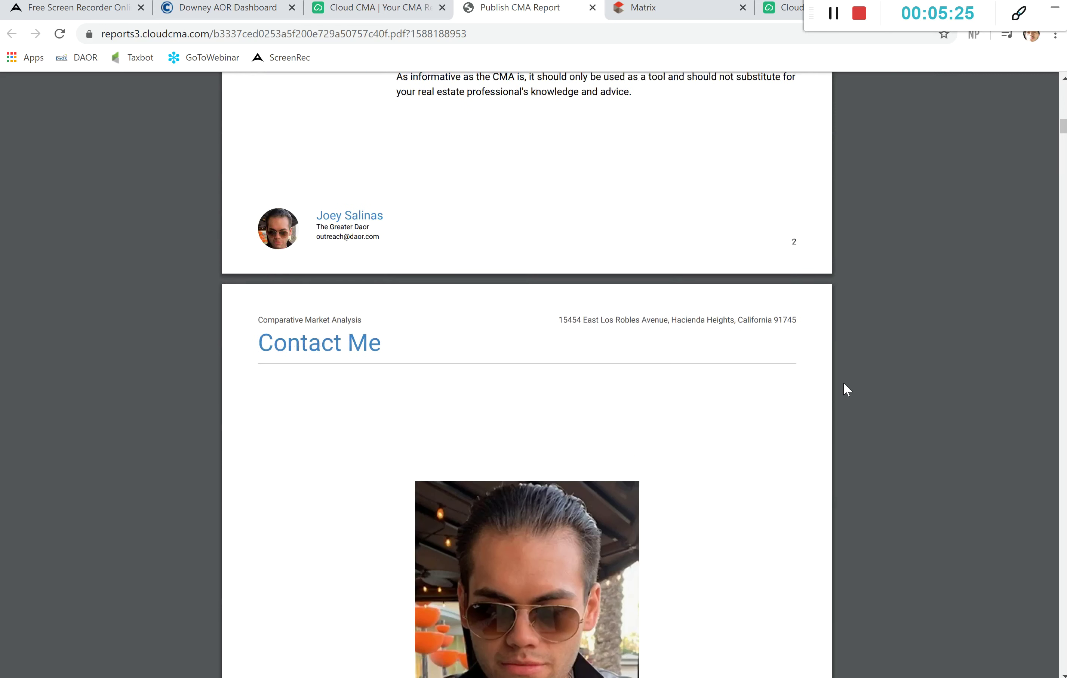
scroll(844, 384, down, 10)
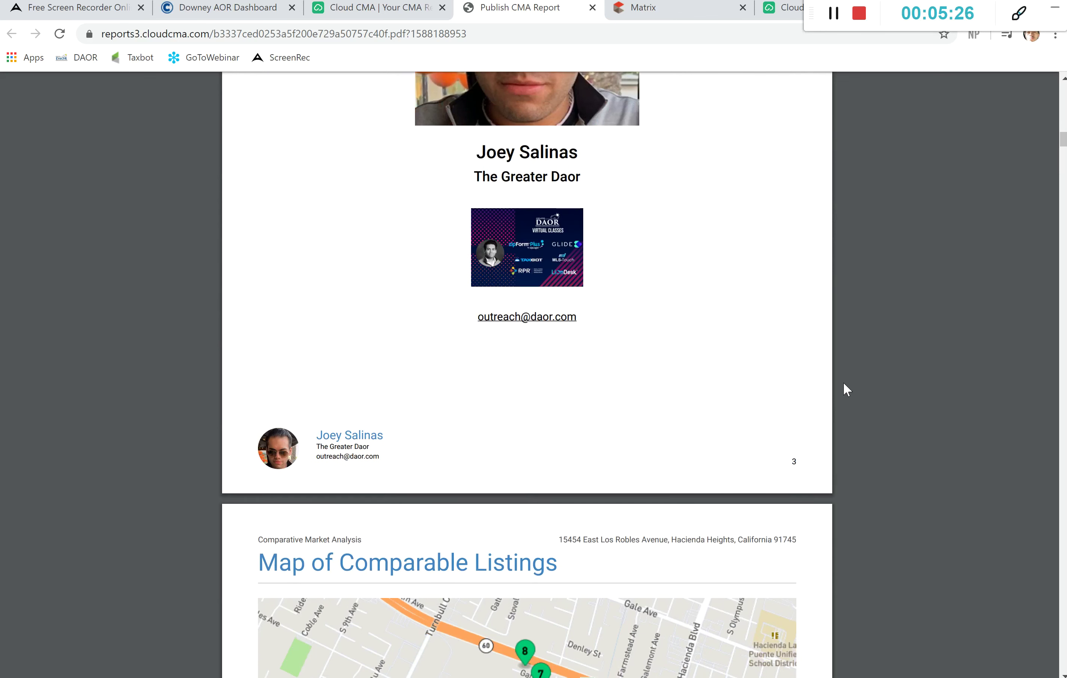
scroll(844, 383, down, 9)
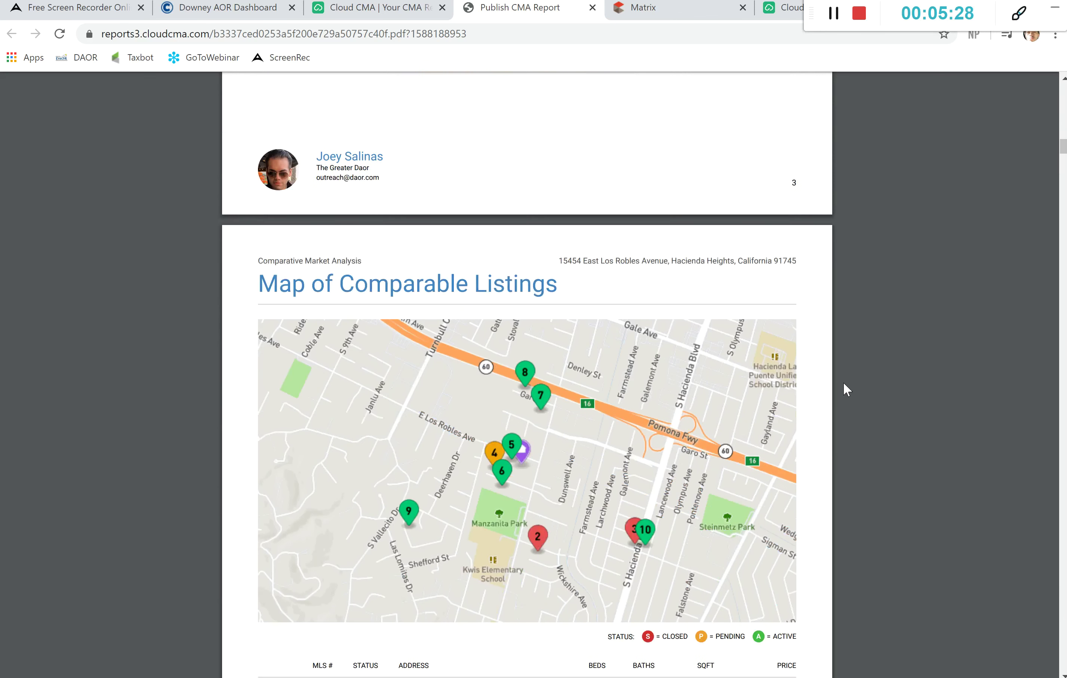
scroll(842, 382, down, 1)
scroll(842, 382, down, 1)
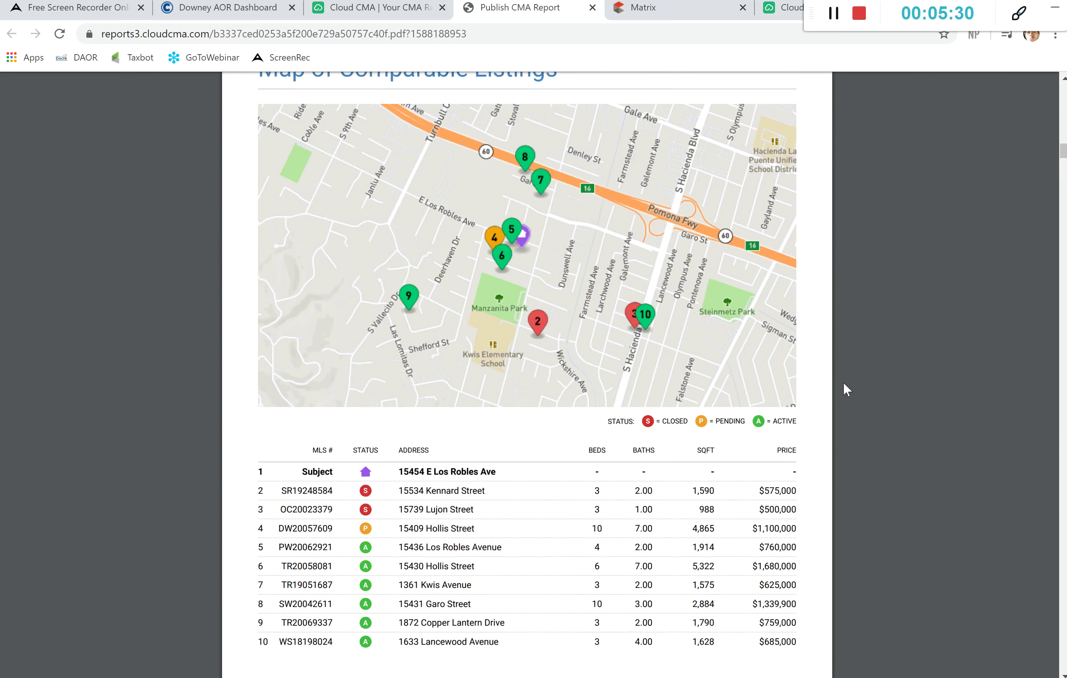
scroll(842, 382, up, 14)
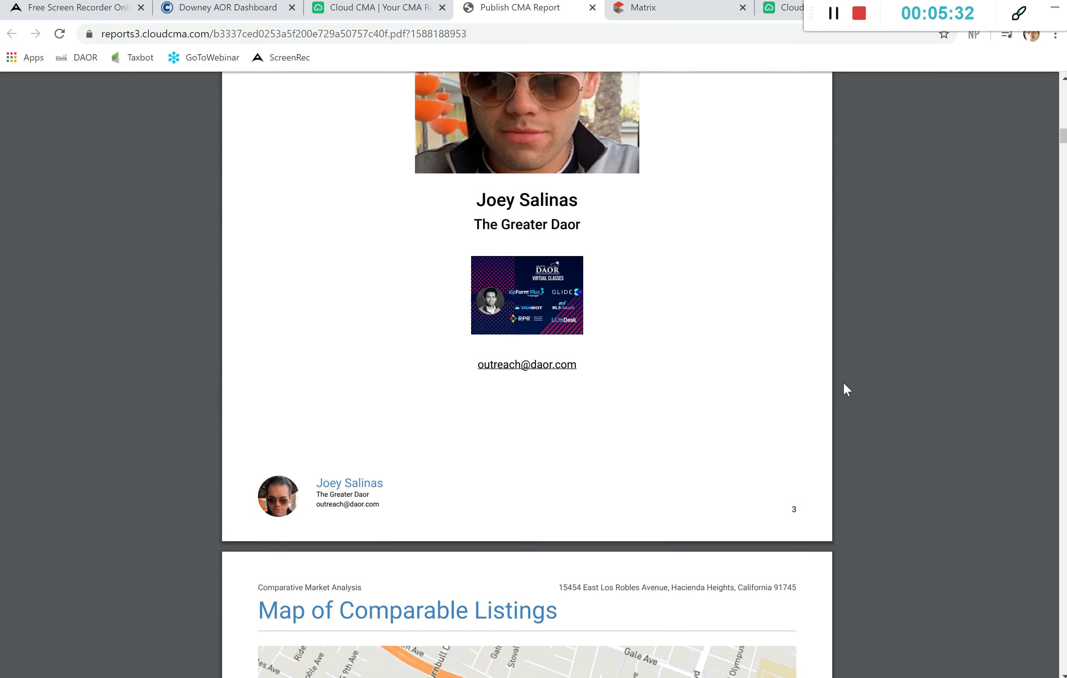
scroll(843, 382, up, 6)
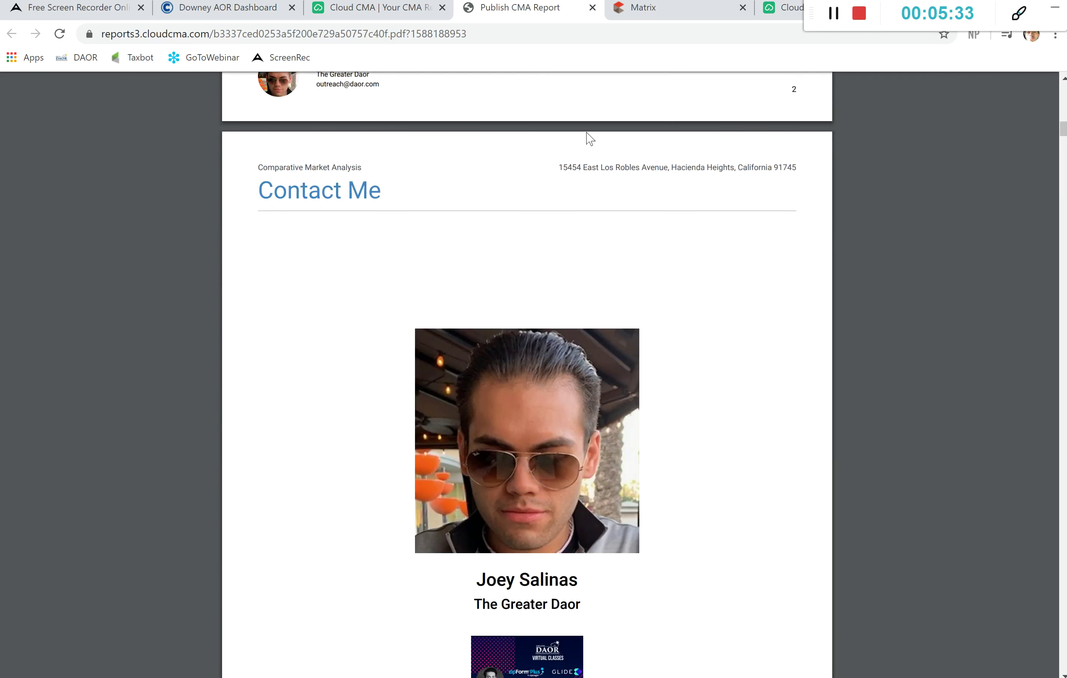
Step: Close the published PDF, then view and dismiss the sharing options for the new Hacienda Heights report
click(593, 7)
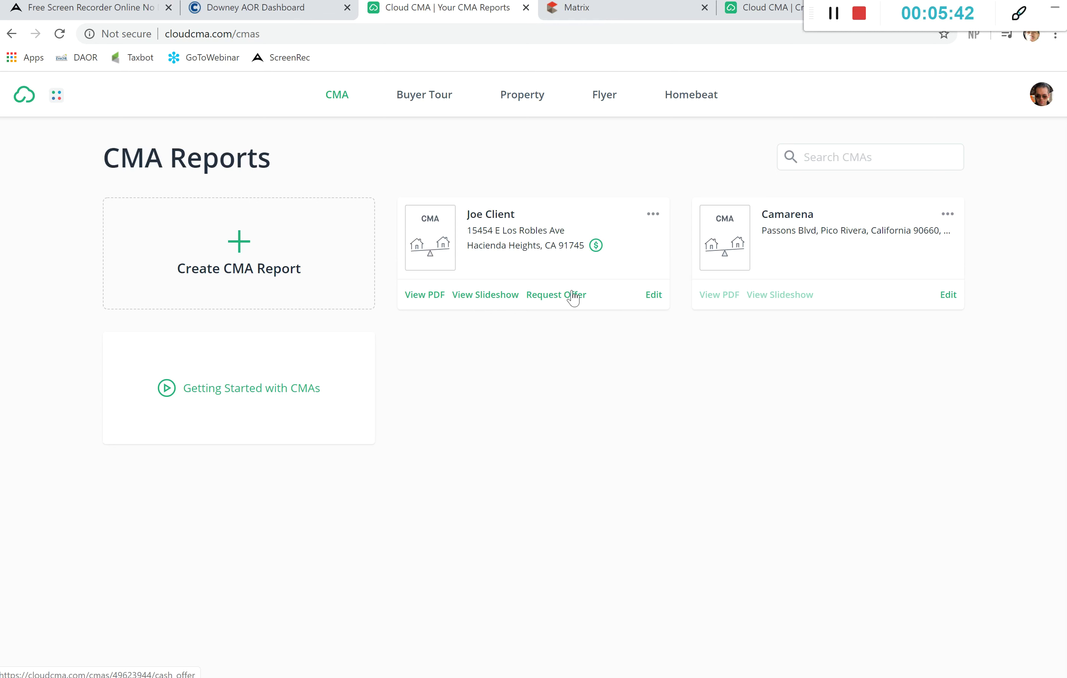
click(653, 215)
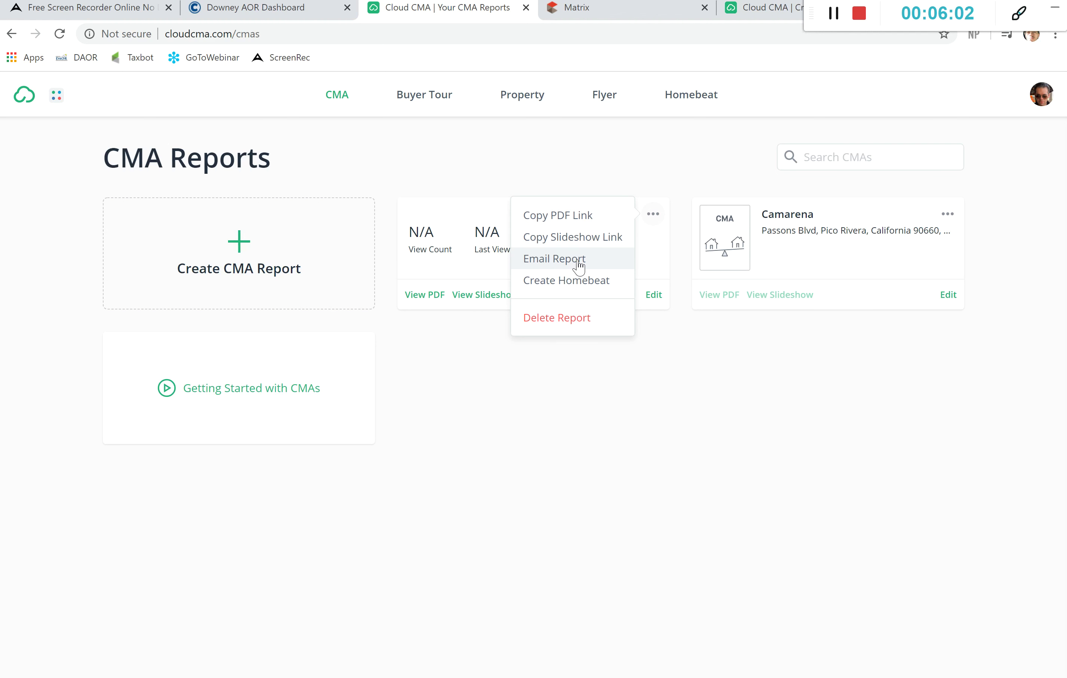
click(448, 389)
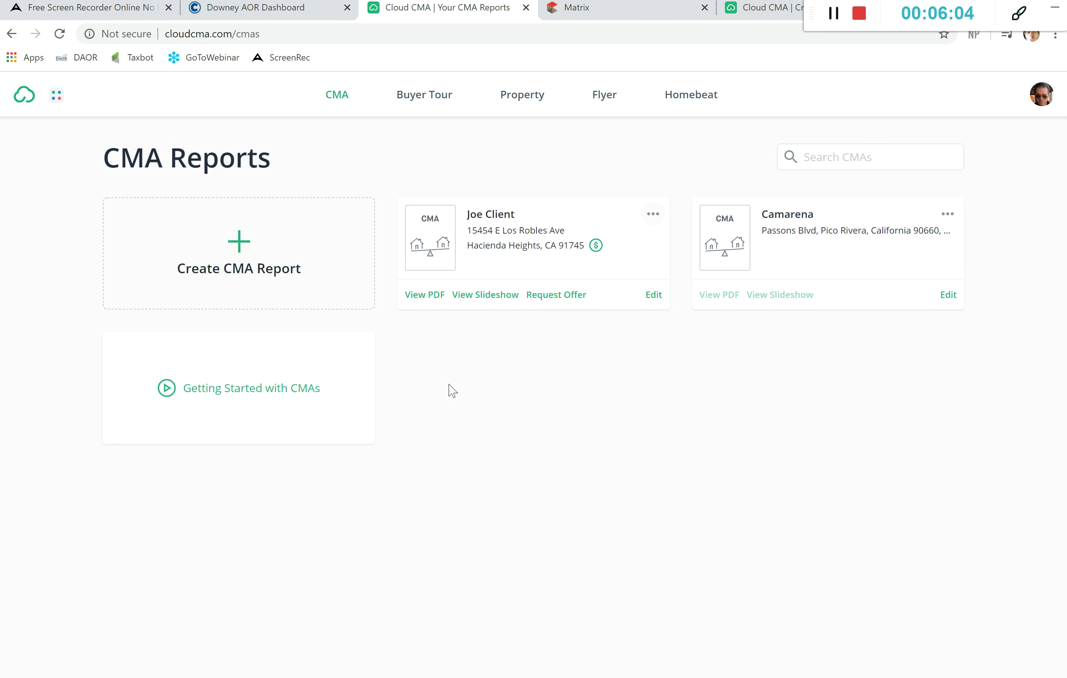